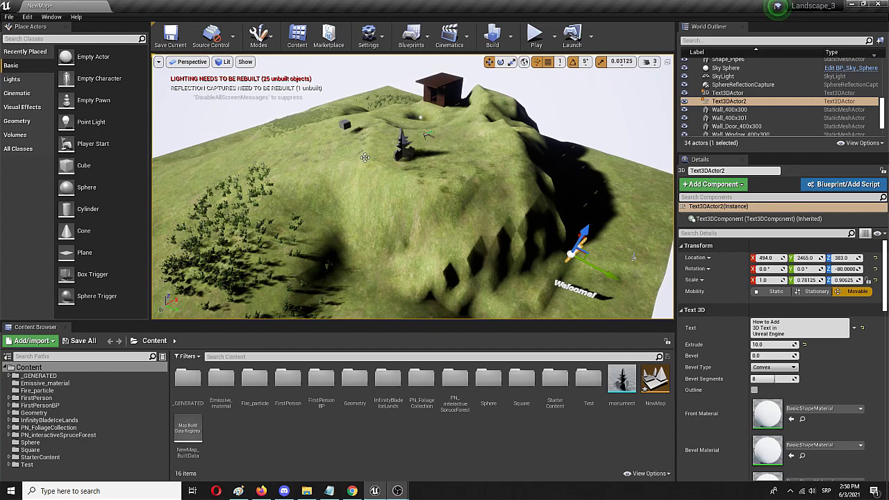
Place a sphere on the grass near the landscape edge beyond the 3D text and raise it to Z 231
mouse_move(412, 188)
right_down()
mouse_move(476, 182)
mouse_move(413, 178)
right_up()
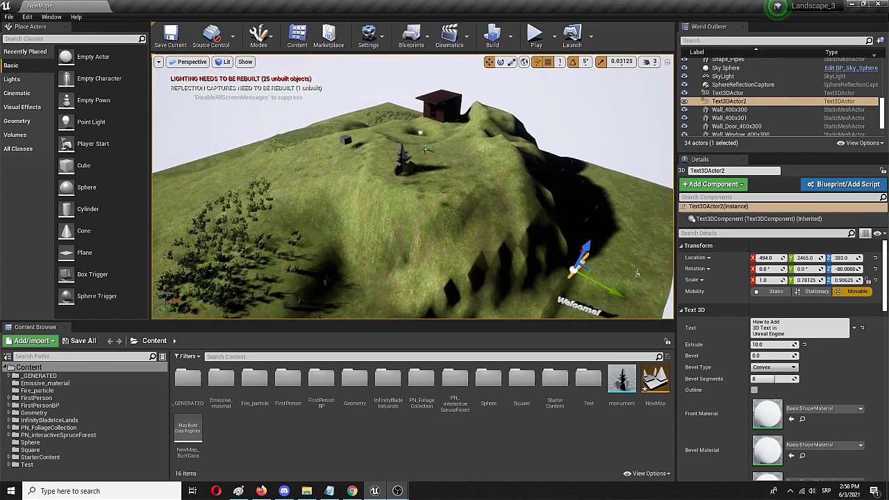
right_drag(637, 273, 621, 266)
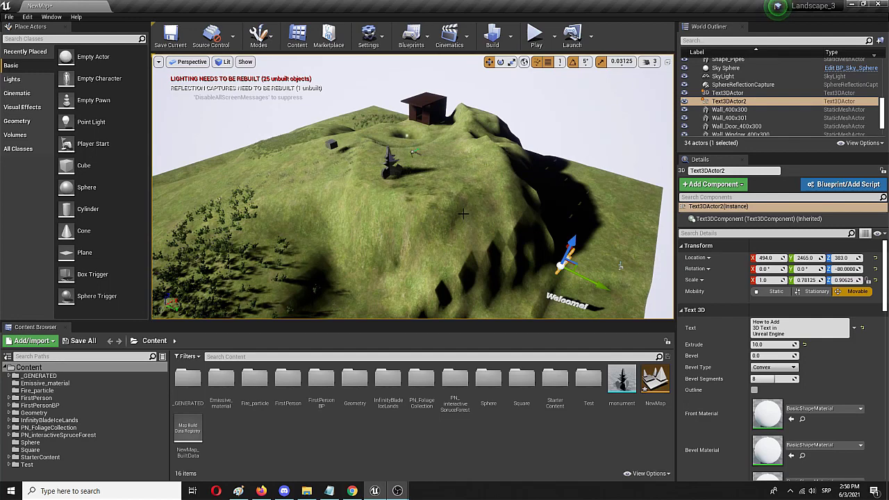
right_drag(462, 214, 251, 238)
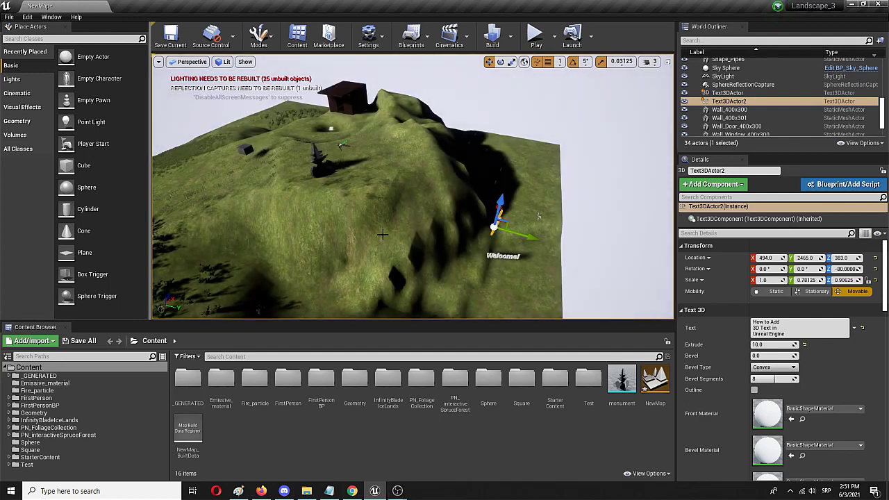
right_drag(528, 201, 436, 139)
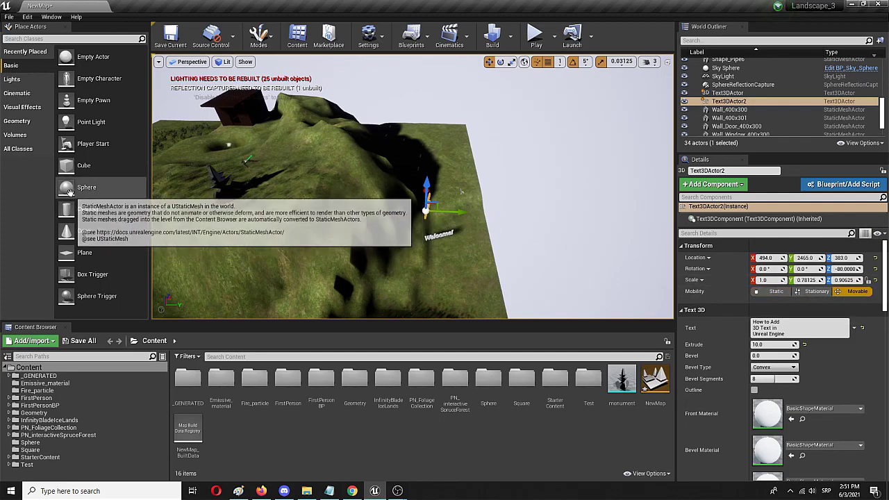
drag(70, 192, 456, 185)
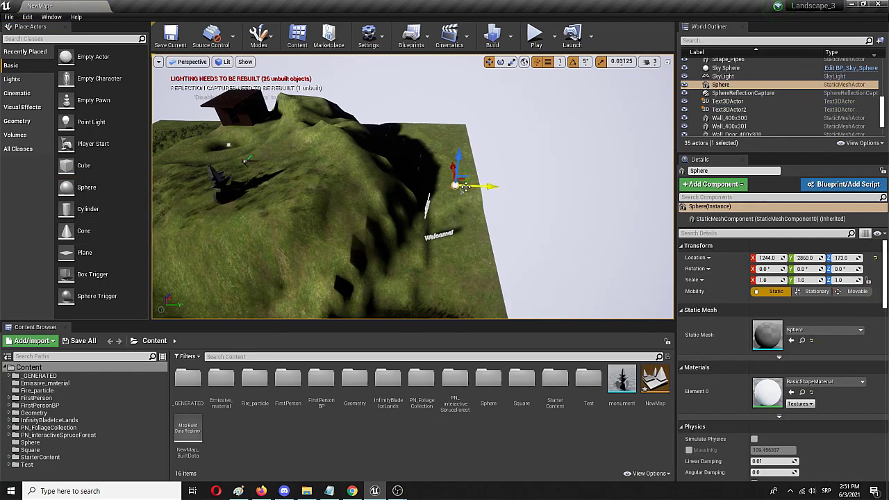
key(f)
scroll(431, 197, down, 3)
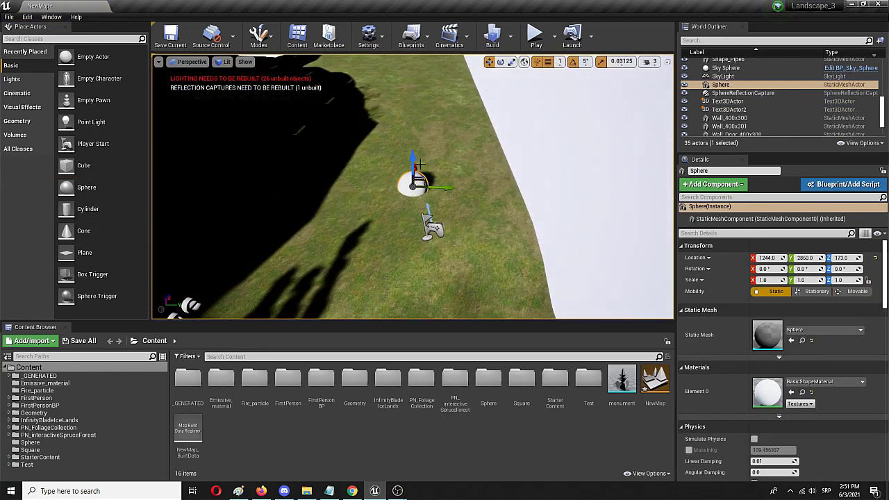
drag(419, 164, 418, 142)
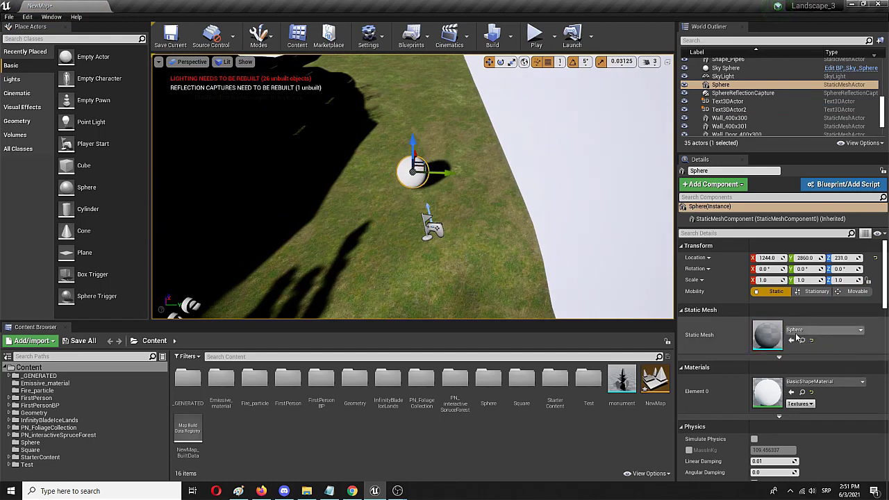
Search the materials for "ston" and assign M_Brick_Cut_Stone to the sphere
click(849, 383)
text(s)
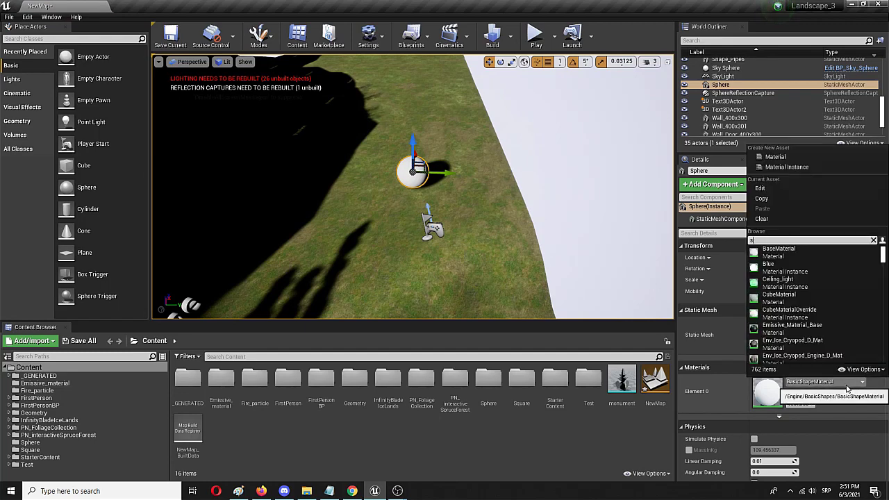
text(to)
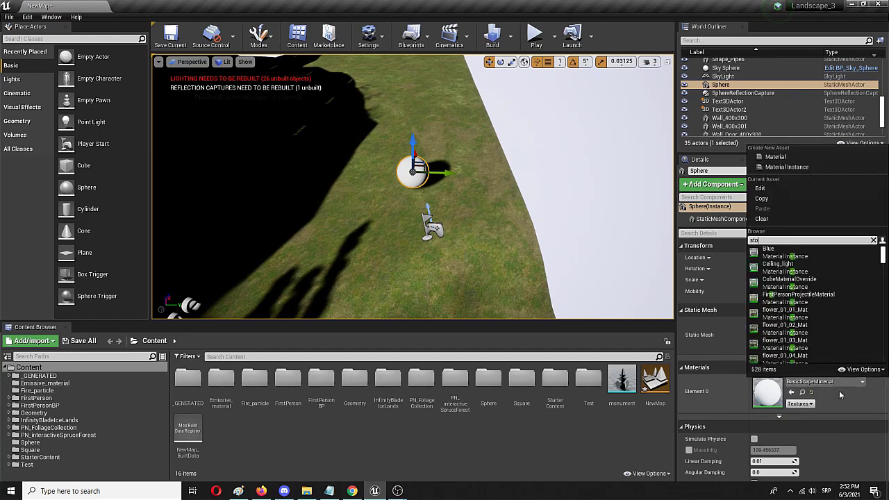
text(n)
click(785, 252)
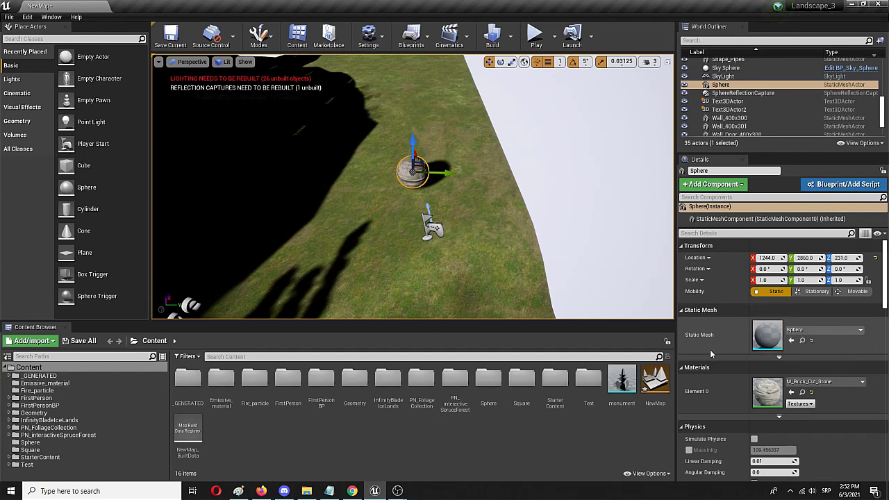
Collapse the sphere's Materials, Static Mesh and Transform property categories, leaving the Physics category expanded
scroll(711, 355, down, 1)
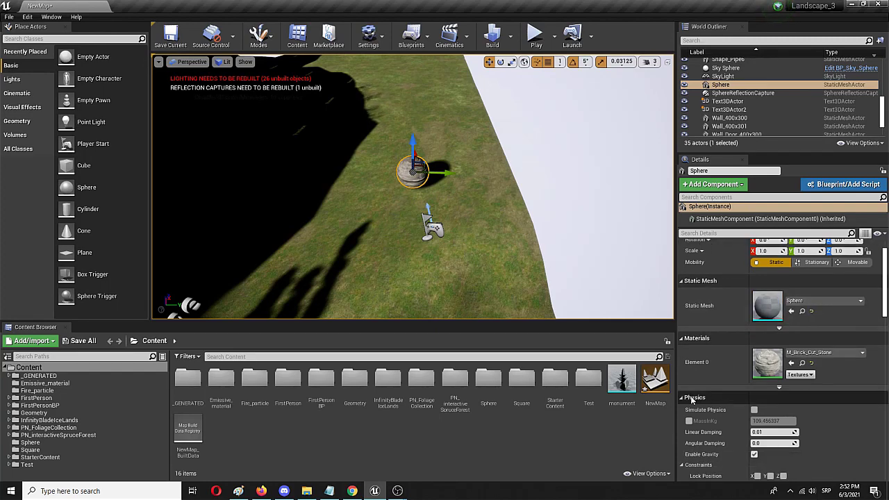
scroll(685, 389, down, 2)
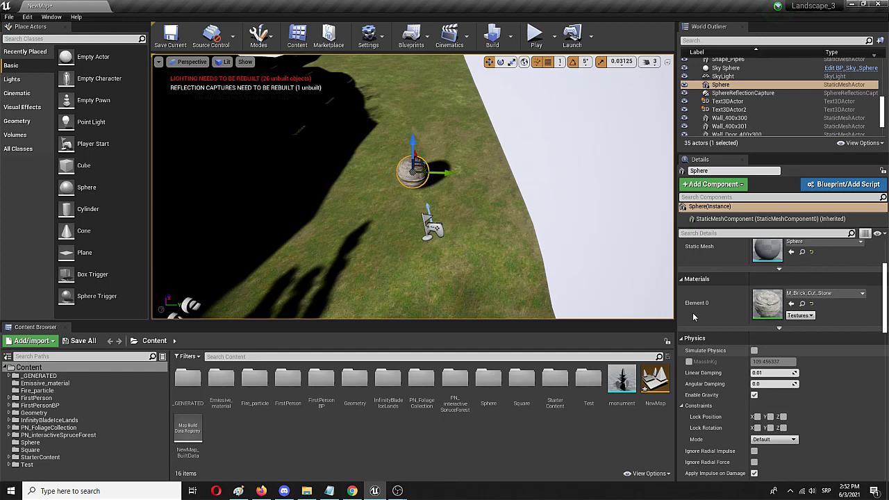
click(681, 279)
scroll(681, 274, up, 2)
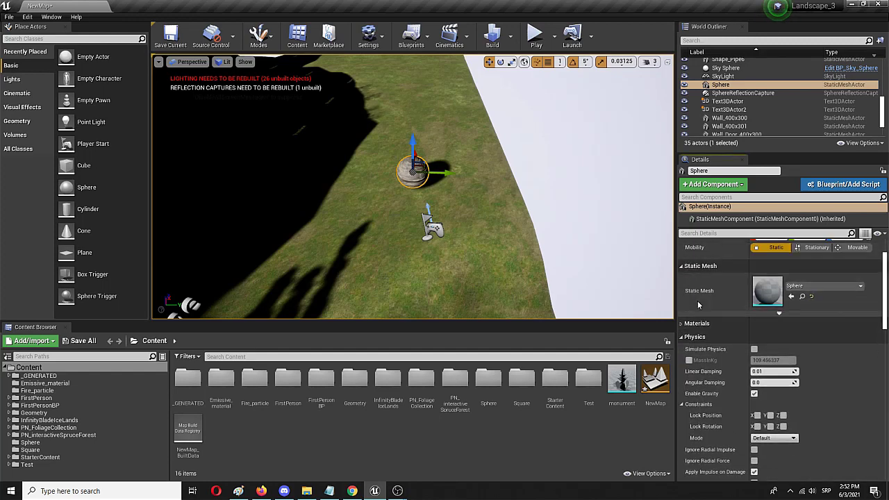
click(682, 267)
scroll(682, 260, up, 2)
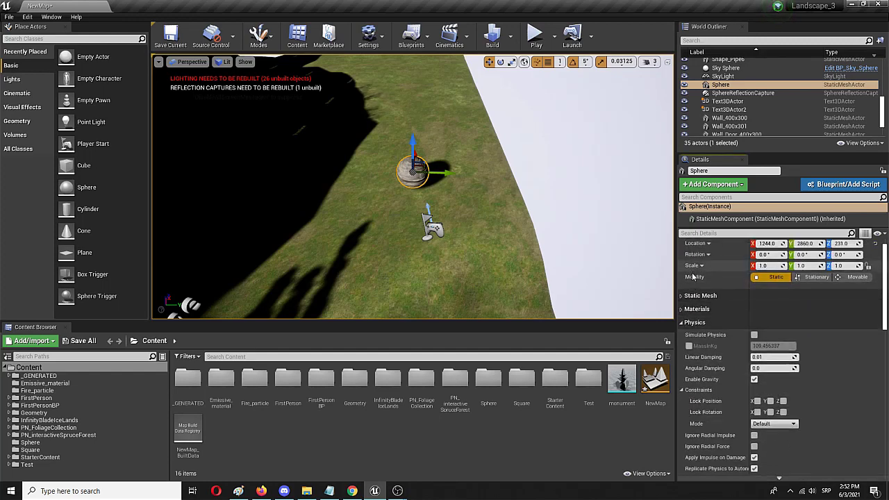
click(683, 246)
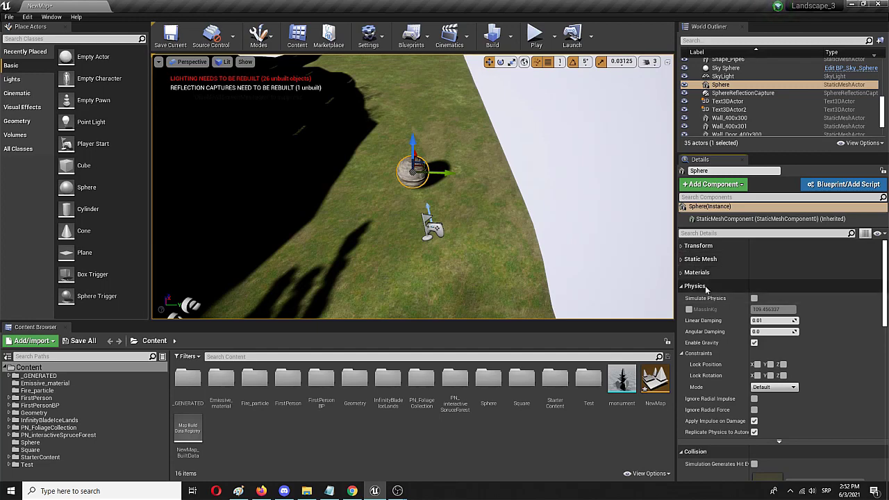
Filter the sphere's detail properties by "phy" to show the physics settings
click(720, 234)
text(p)
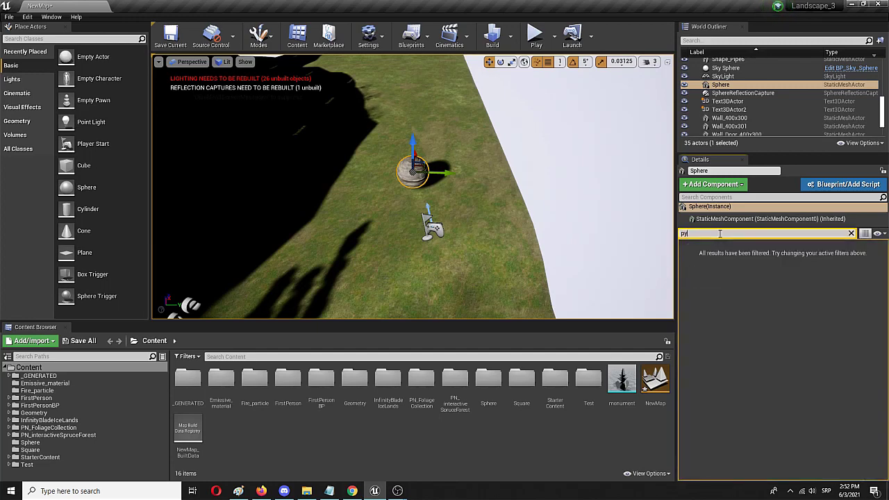
text(hy)
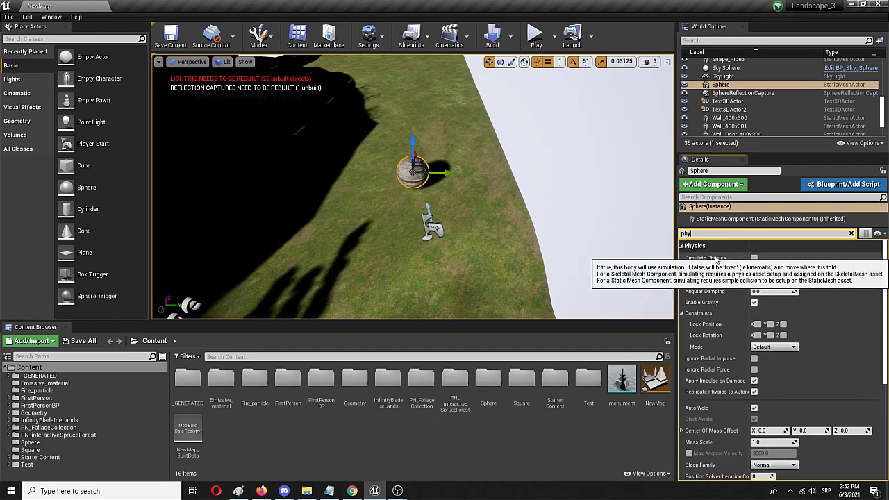
Play-test the level by walking into the stone sphere from several sides without physics simulation, and end the play session
click(535, 35)
click(488, 234)
key(w)
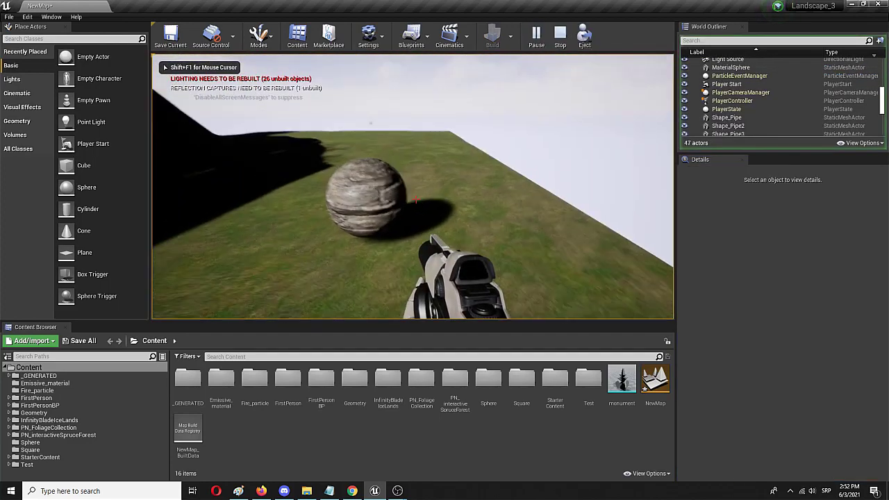
key(a)
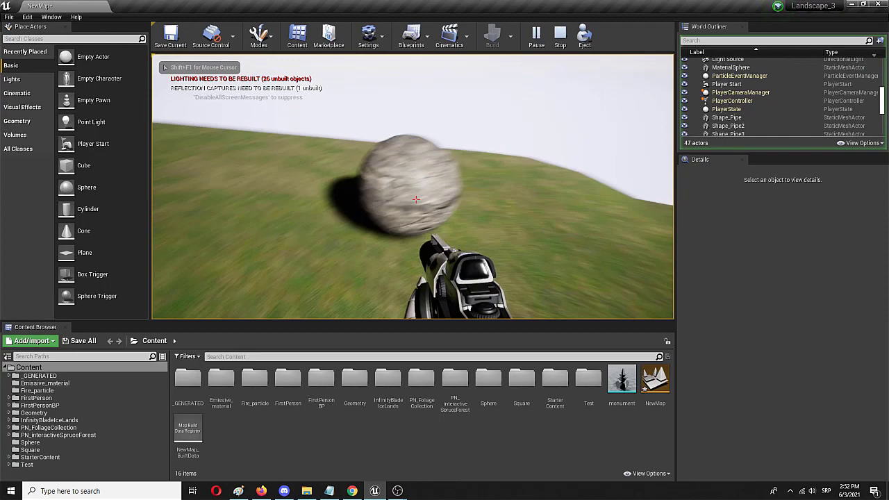
key(w)
key(d)
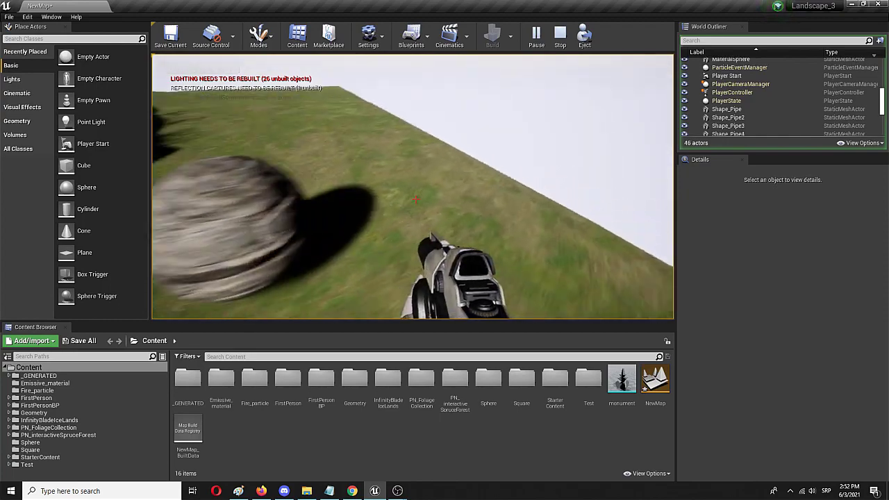
key(s)
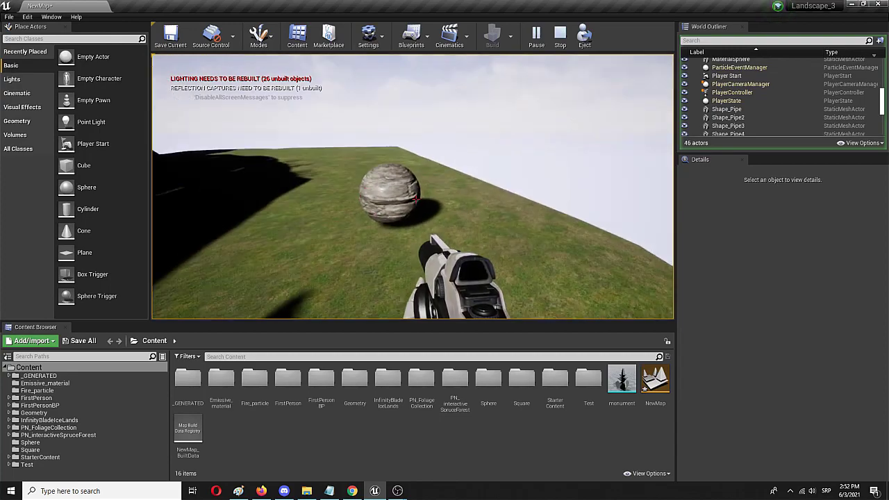
key(d)
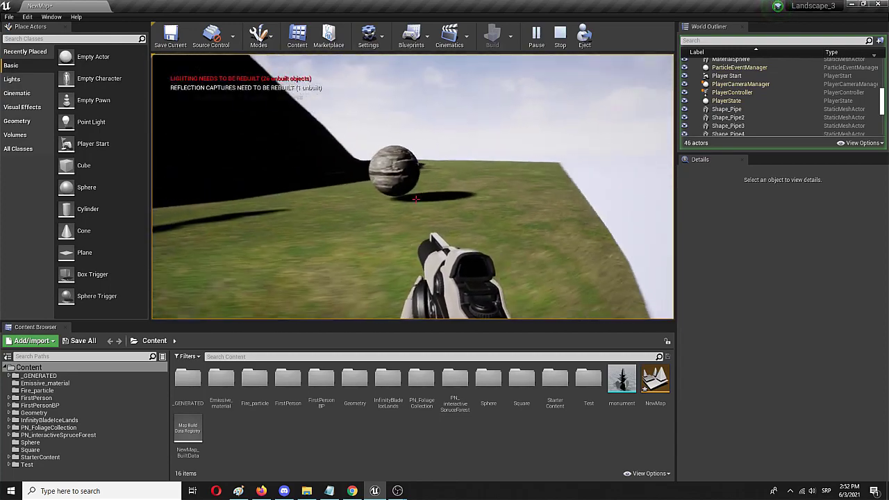
key(w)
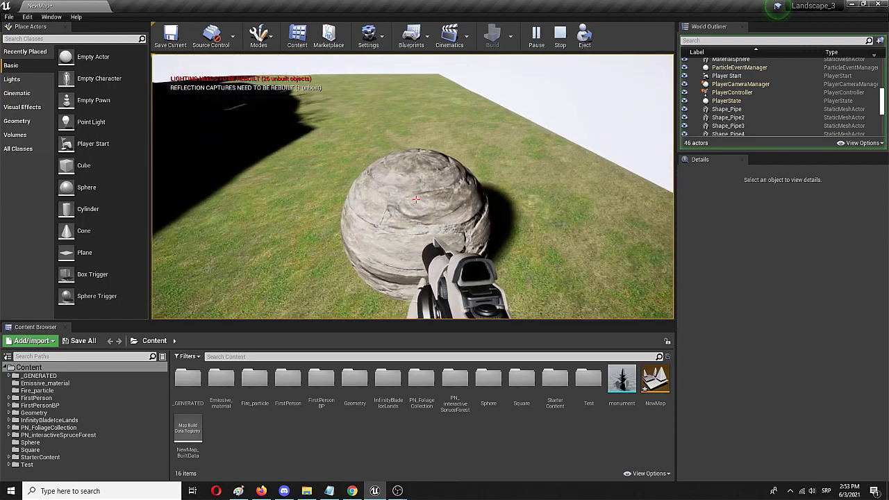
key(Escape)
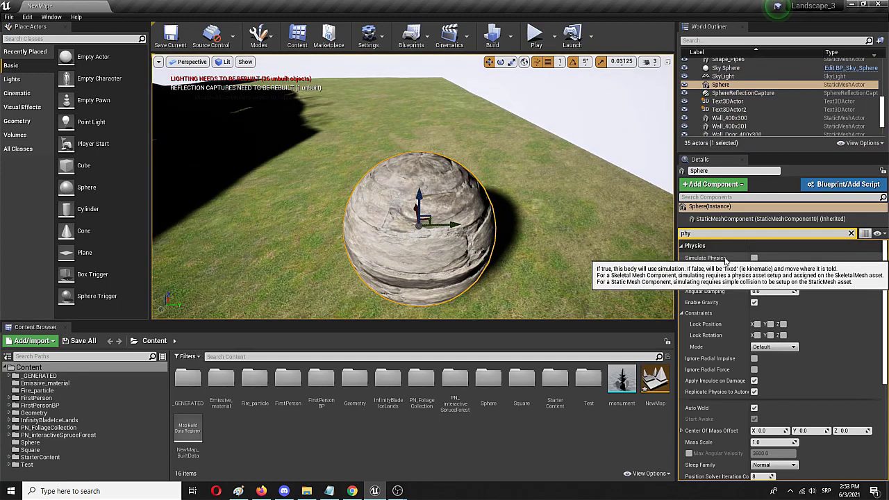
Enable Simulate Physics on the sphere and lift it well above the grass
click(755, 258)
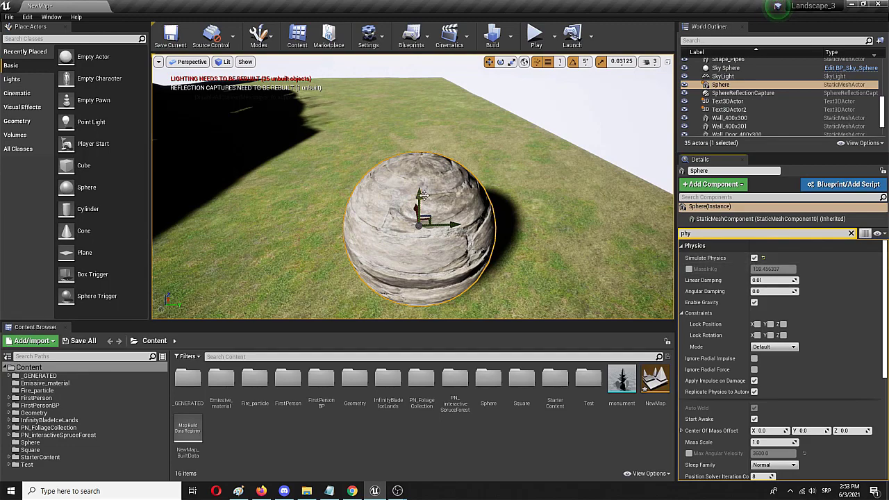
drag(419, 194, 438, 93)
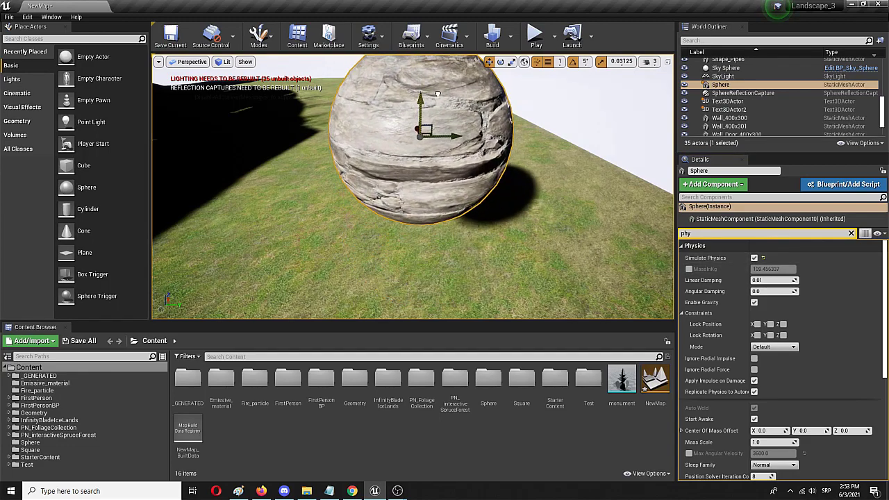
mouse_move(437, 141)
right_down()
mouse_move(422, 150)
mouse_move(437, 141)
right_up()
key(s)
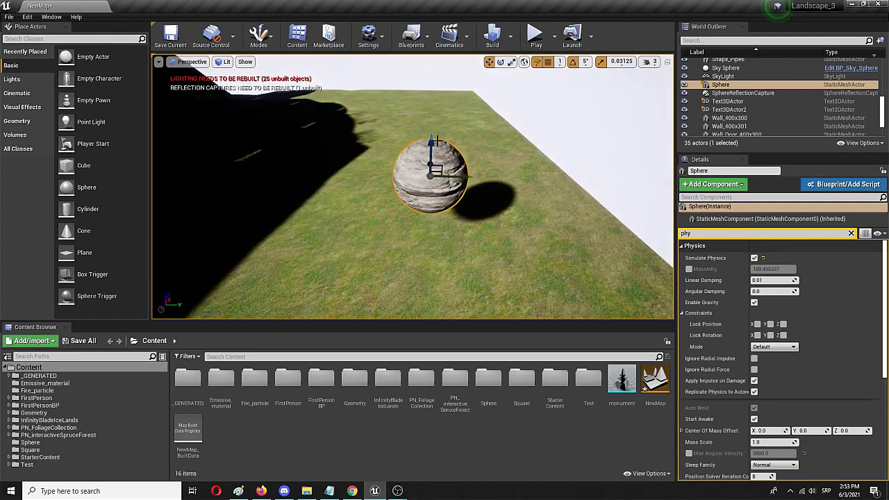
drag(432, 144, 440, 112)
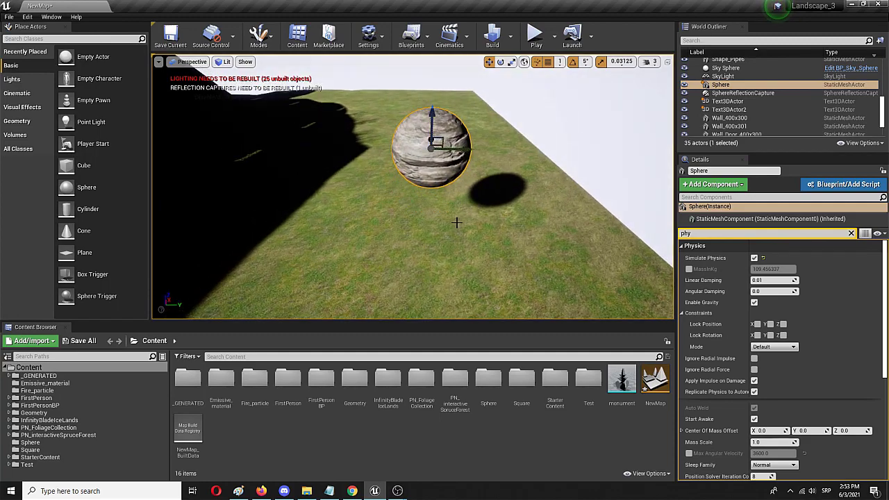
mouse_move(457, 223)
right_down()
mouse_move(525, 171)
mouse_move(458, 194)
mouse_move(450, 216)
right_up()
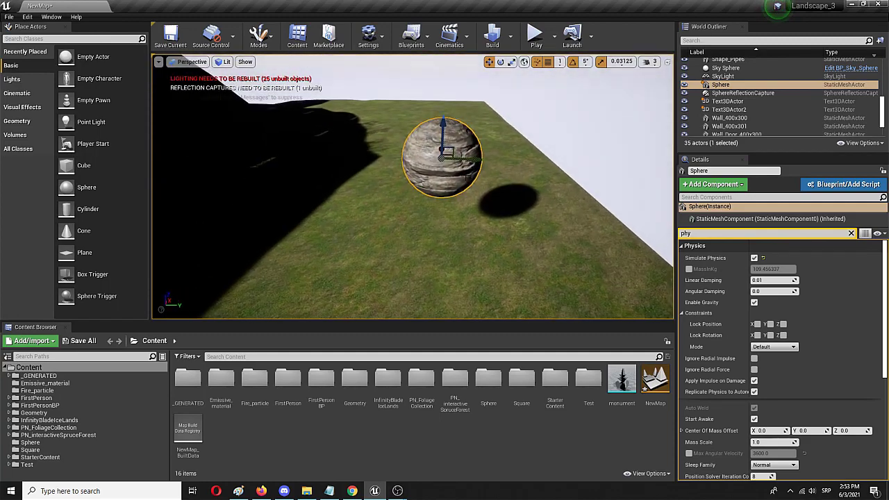
Play-test the level by walking into the physics-enabled stone sphere and pushing it across the grass, and end the play session
click(535, 41)
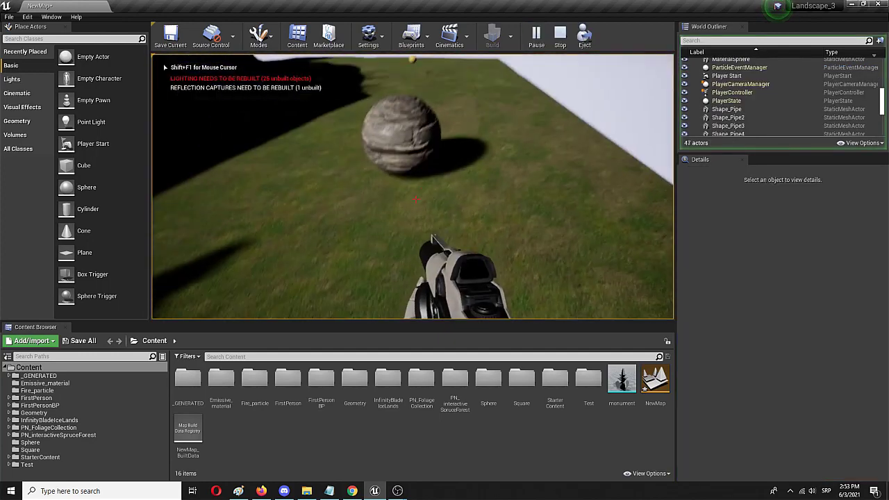
key(d)
key(a)
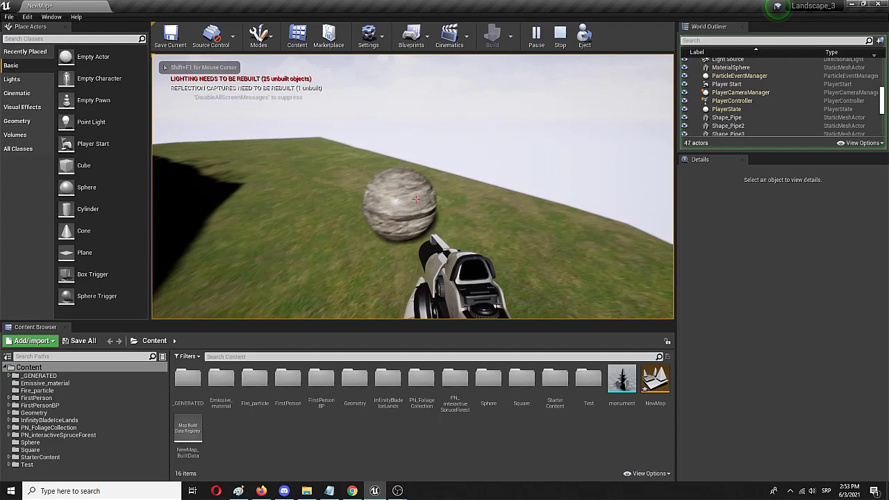
key(w)
key(d)
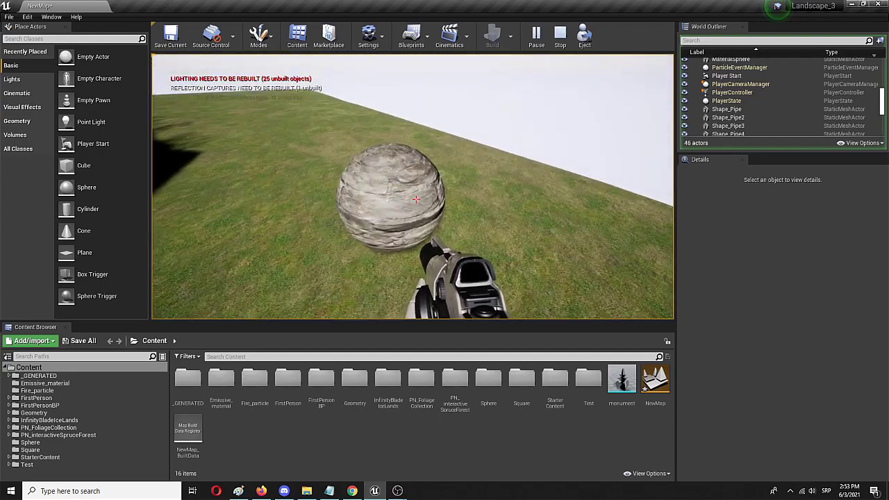
key(w)
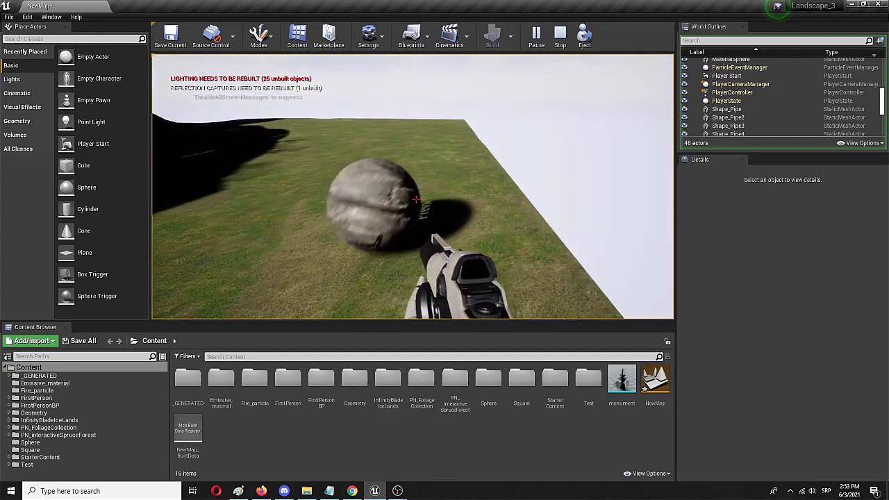
key(w)
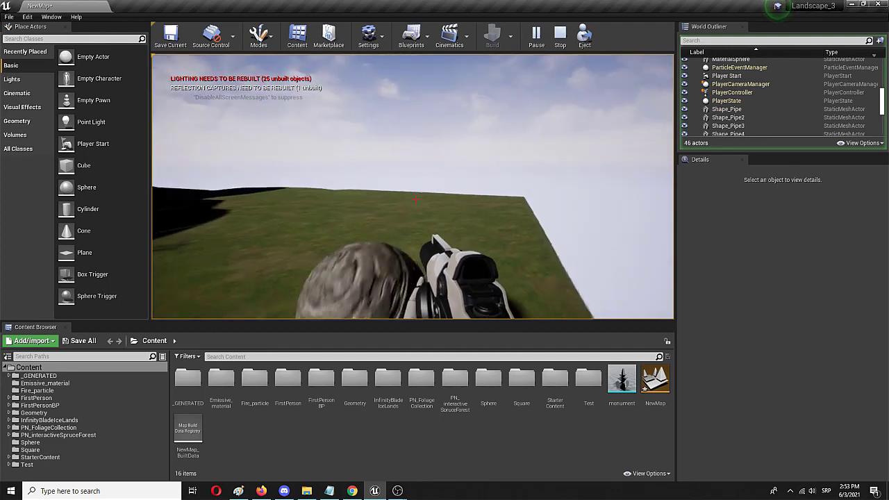
key(w)
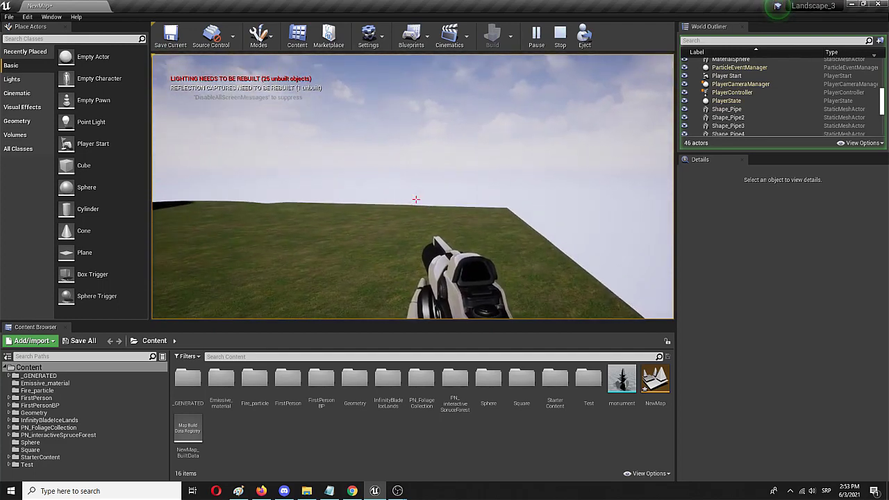
key(Escape)
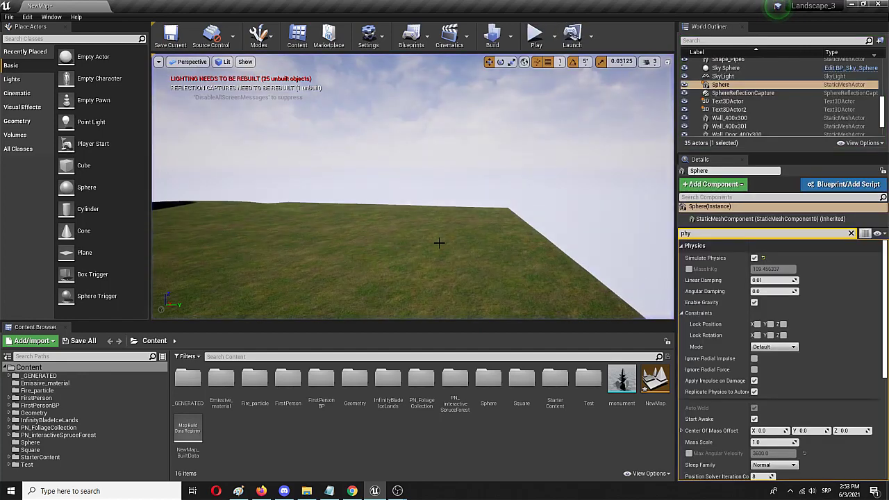
Lower the stone sphere to just above the grass, keeping its Linear Damping at 0.01
right_drag(452, 248, 493, 259)
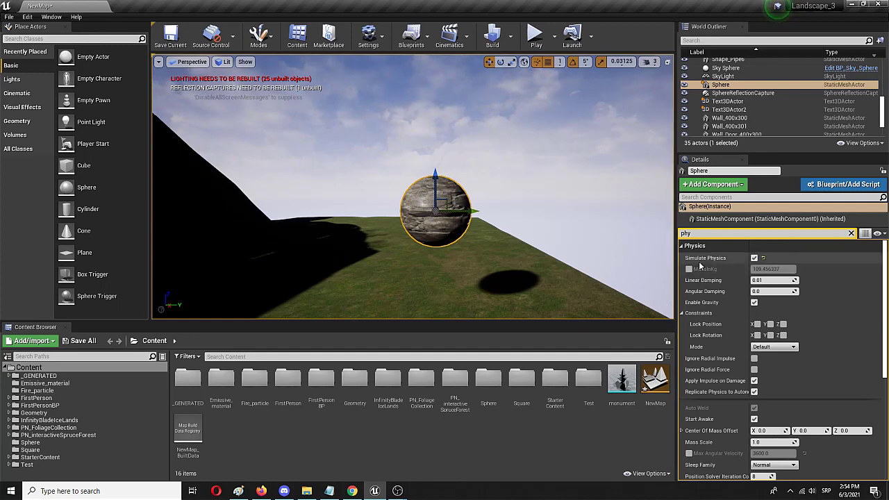
click(759, 279)
text(0.01)
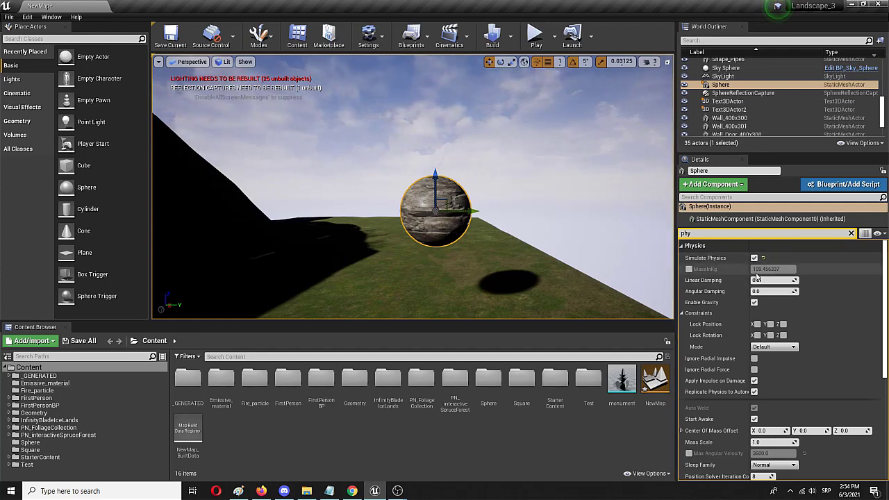
key(Return)
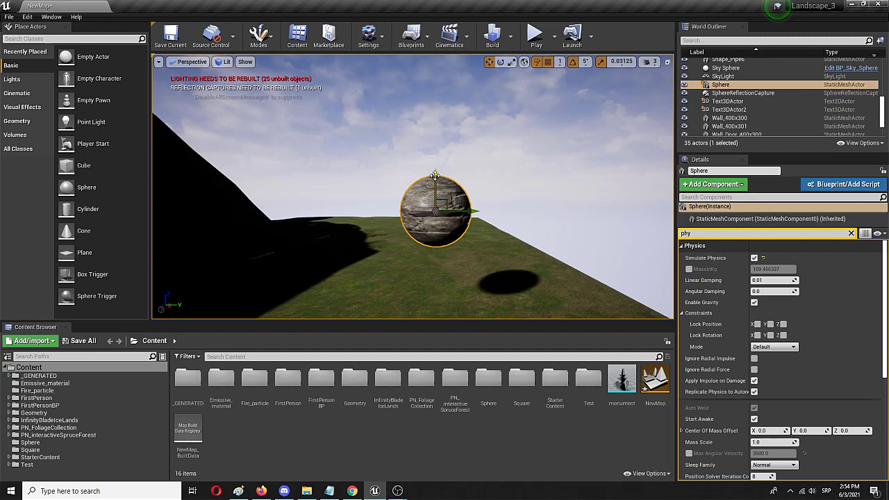
drag(435, 175, 452, 225)
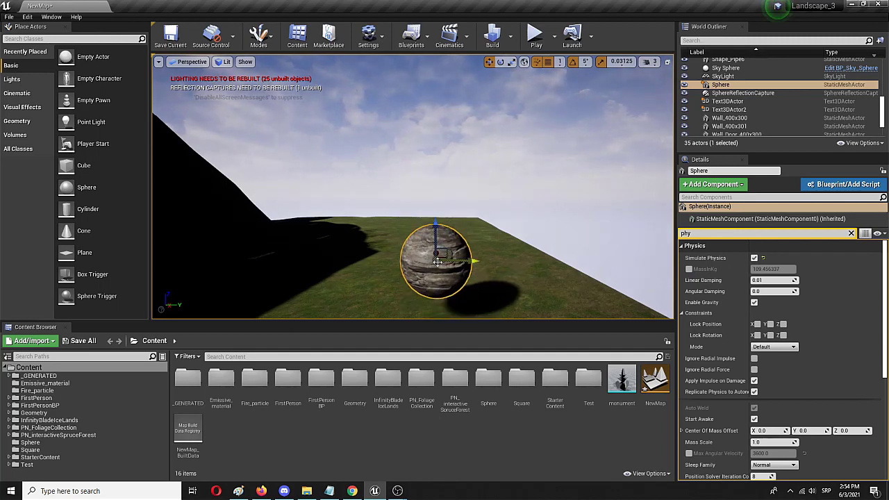
right_drag(394, 288, 242, 202)
drag(315, 202, 306, 277)
right_drag(412, 288, 496, 292)
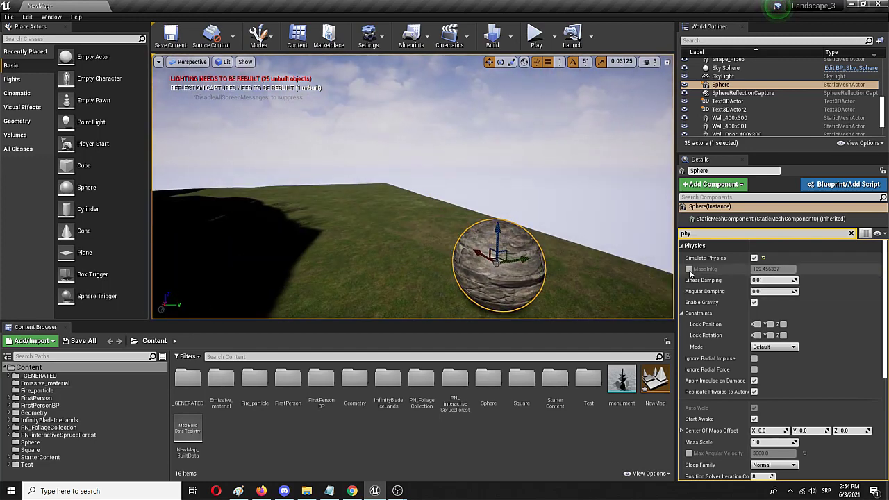
Enable the mass override on the stone sphere and set its mass to 200 kg
click(690, 269)
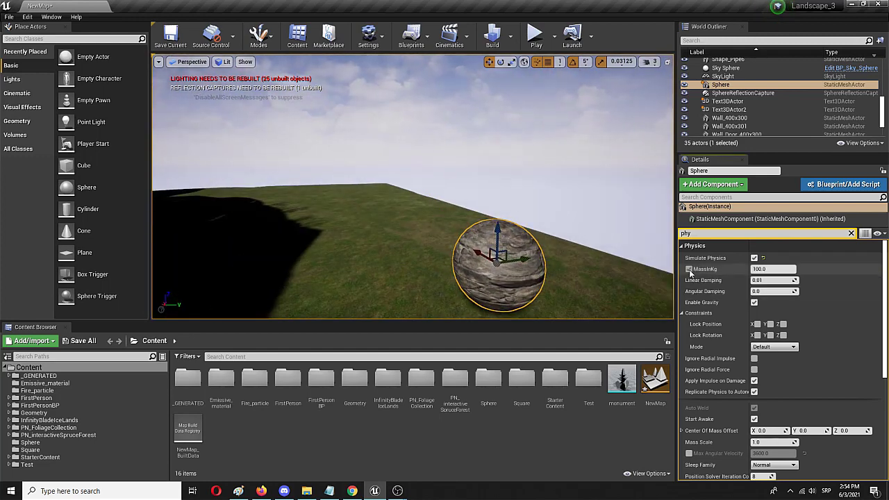
click(772, 269)
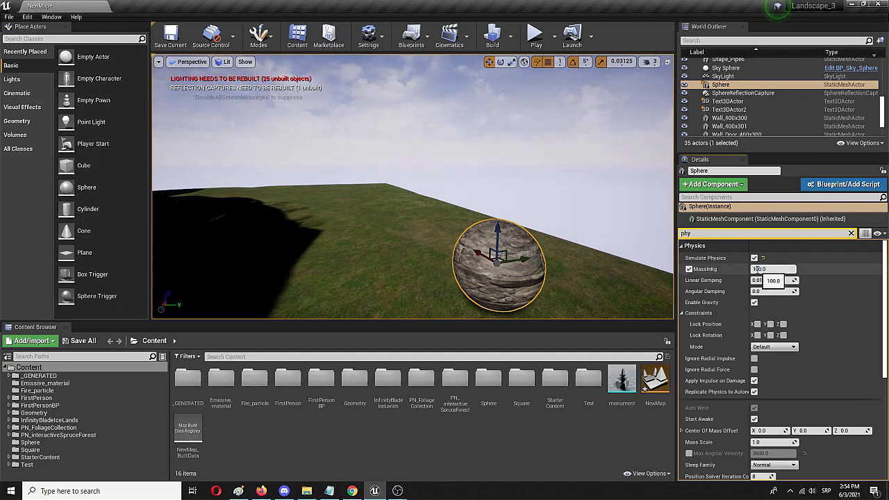
text(200)
click(621, 277)
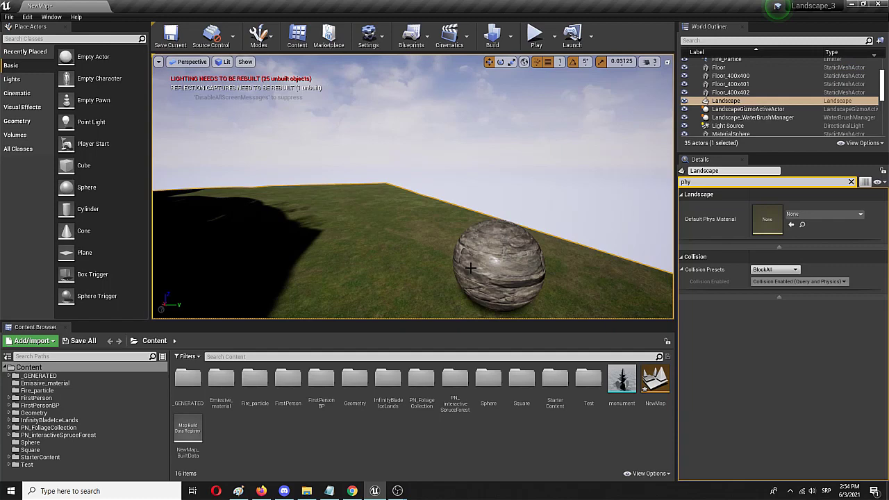
Duplicate the stone sphere, place the copy behind the original, and set the copy's mass to 400 kg
click(500, 265)
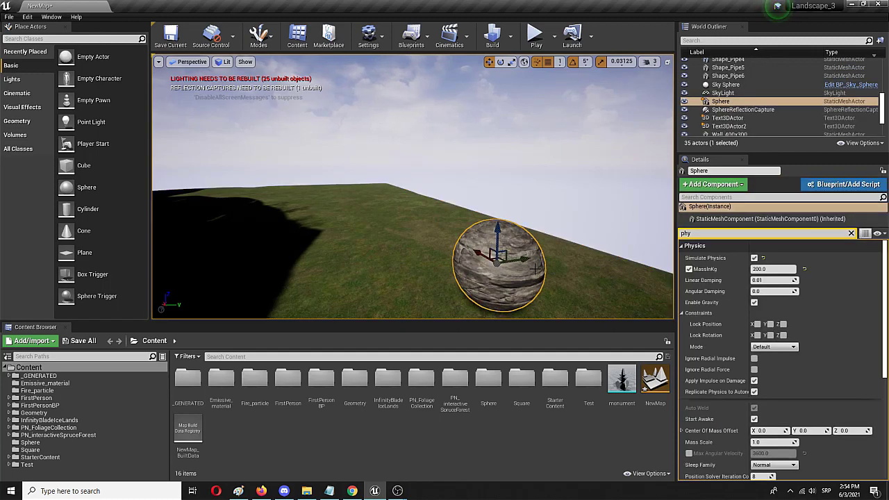
alt+drag(502, 258, 396, 242)
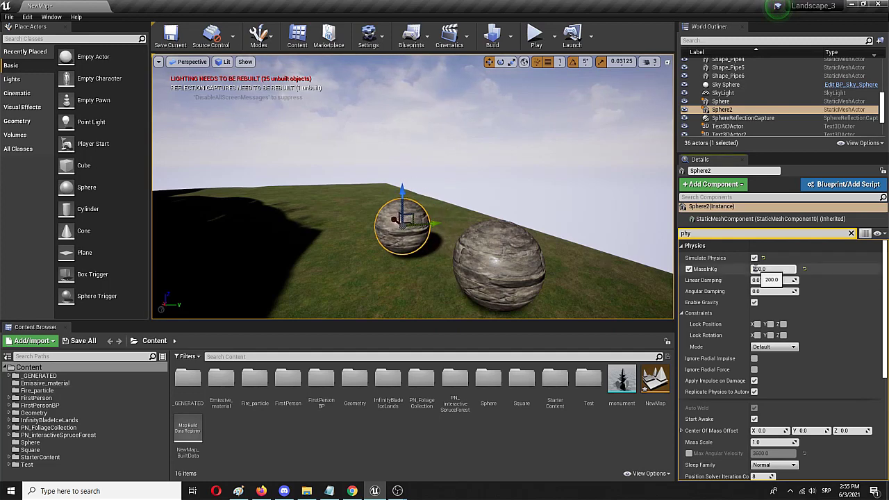
click(755, 269)
text(400)
key(Return)
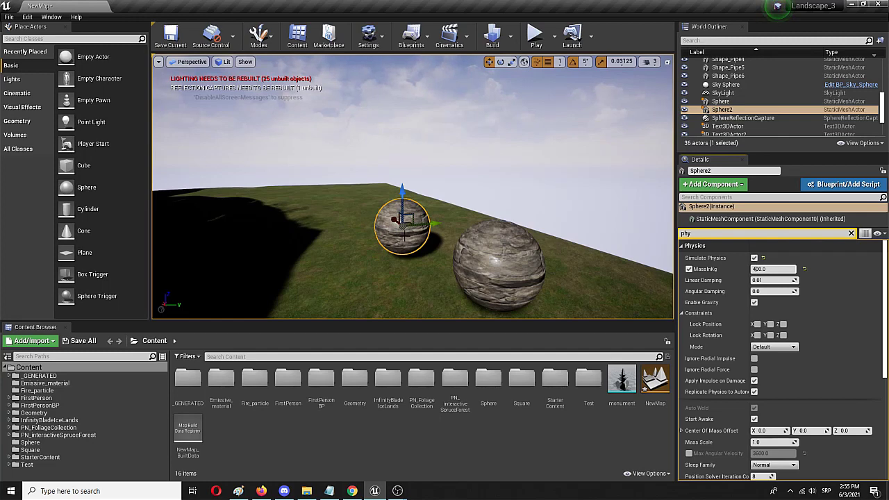
Move the second sphere slightly closer to the original and place a duplicate of it farther back in the row
alt+drag(399, 230, 483, 228)
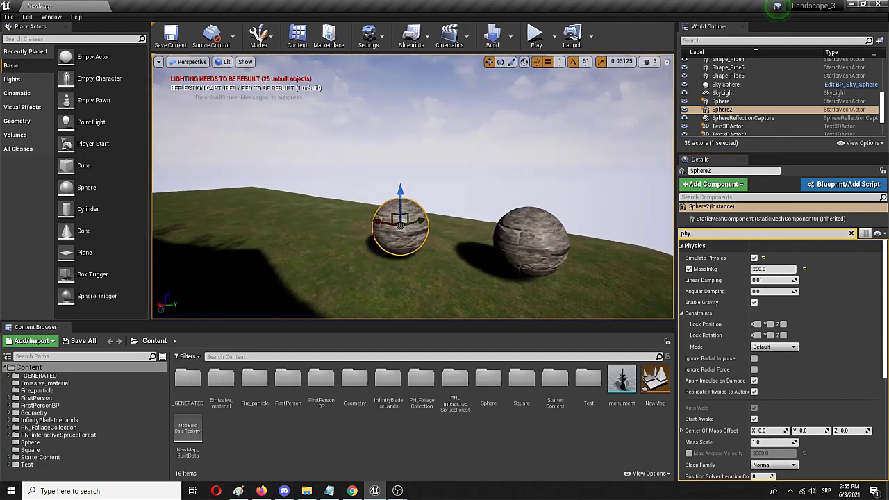
drag(380, 222, 397, 224)
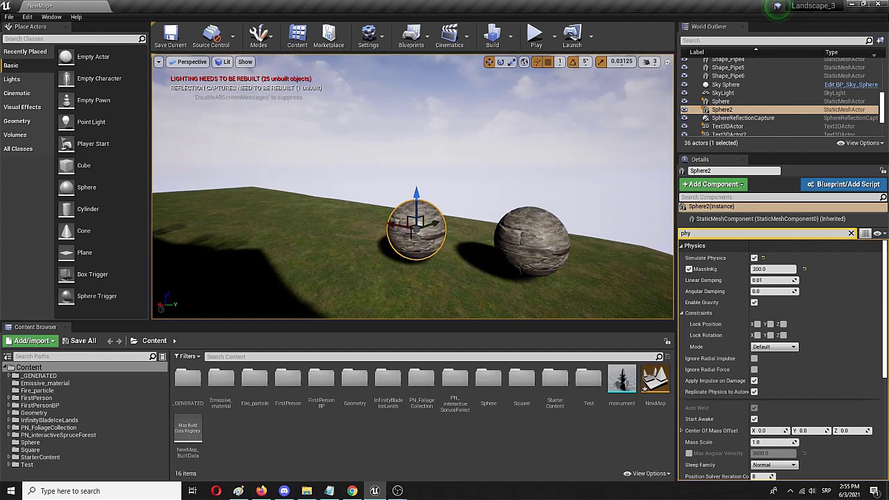
key(ctrl+w)
drag(393, 223, 304, 206)
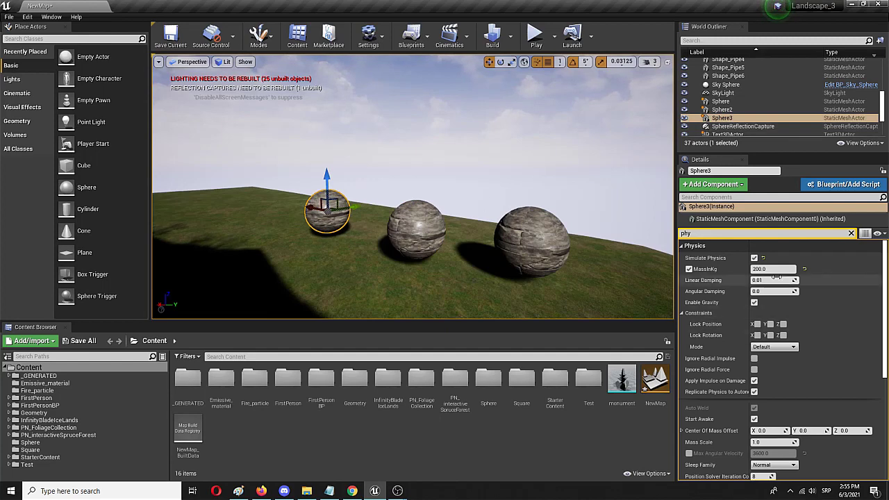
Set the third, farthest sphere's mass to 800 kg and deselect the sphere
click(754, 270)
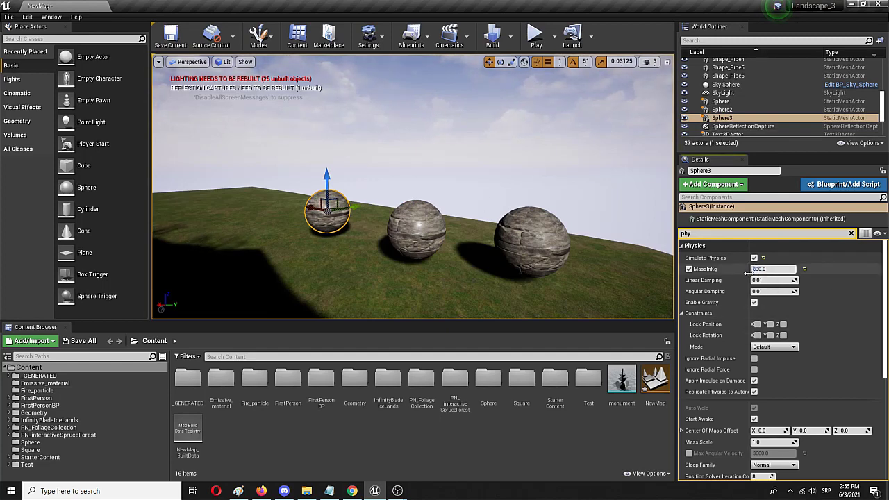
key(Return)
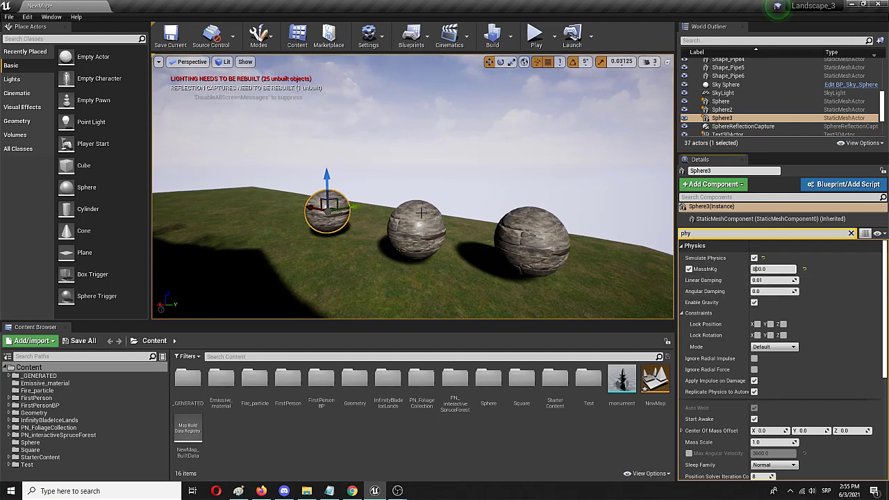
click(487, 179)
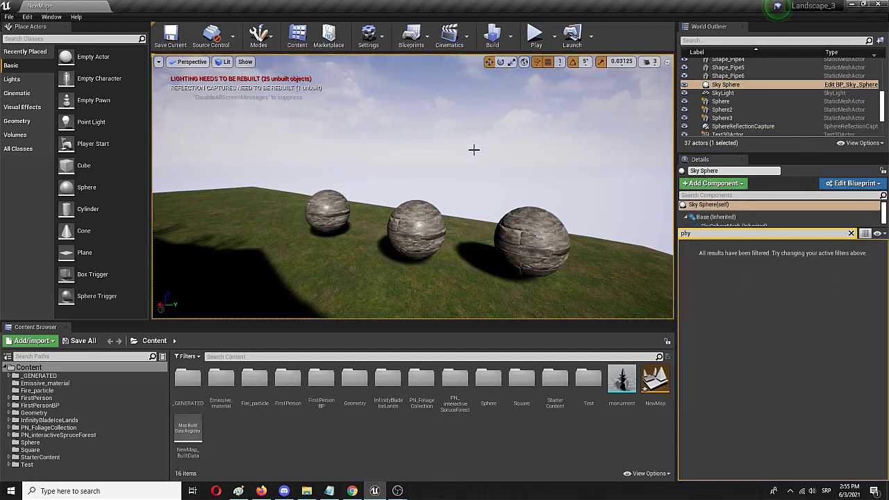
Play-test the level by pushing and shooting the three spheres to compare how they move, and end the play session
click(535, 40)
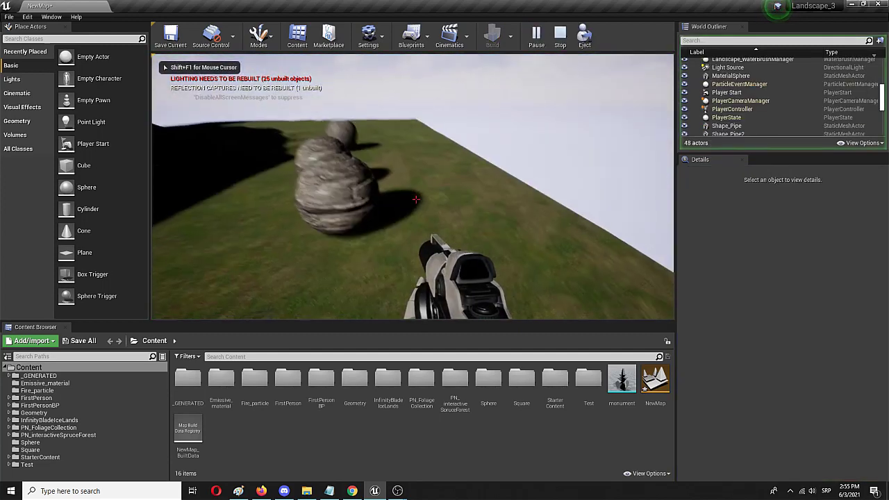
key(d)
key(w)
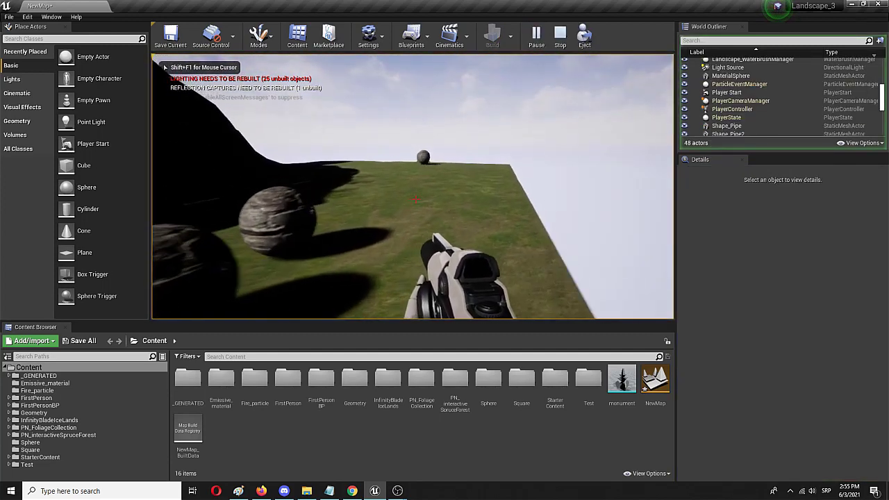
key(a)
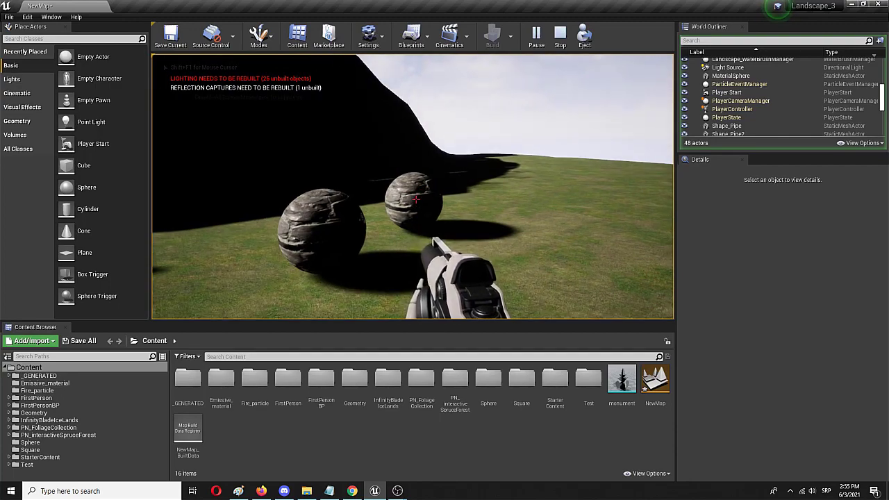
key(d)
key(a)
click(416, 200)
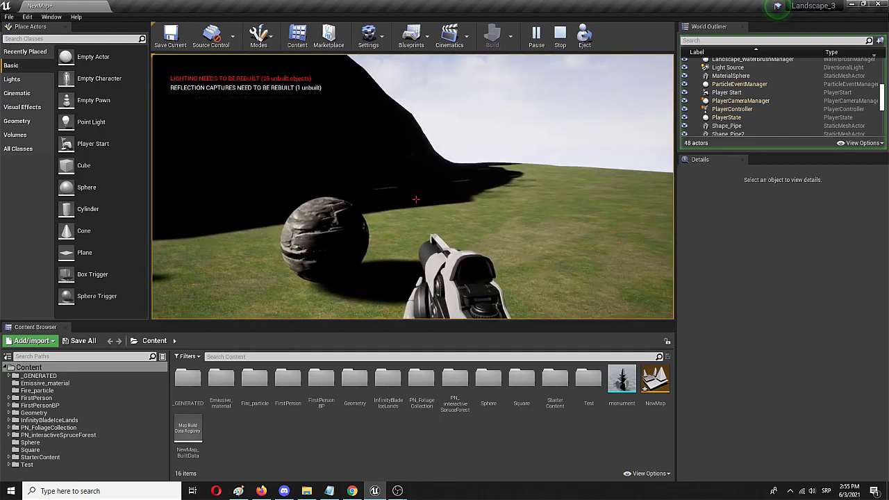
key(a)
key(s)
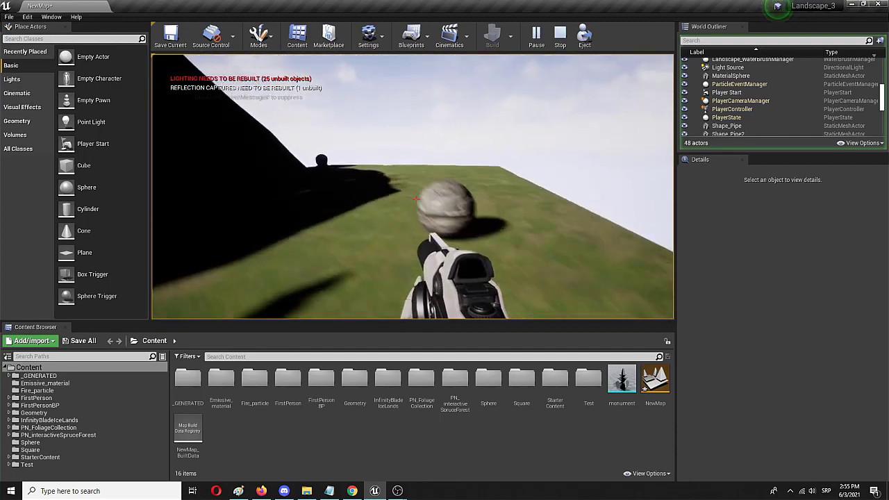
key(d)
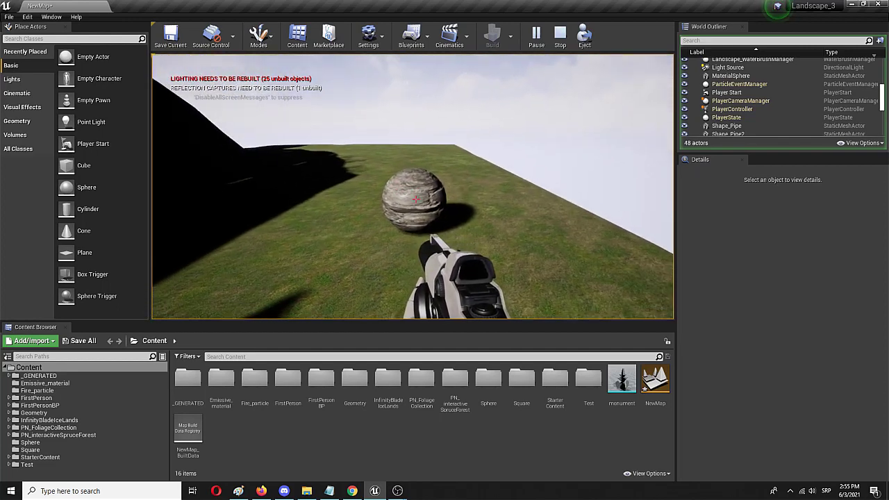
click(417, 199)
key(s)
key(s)
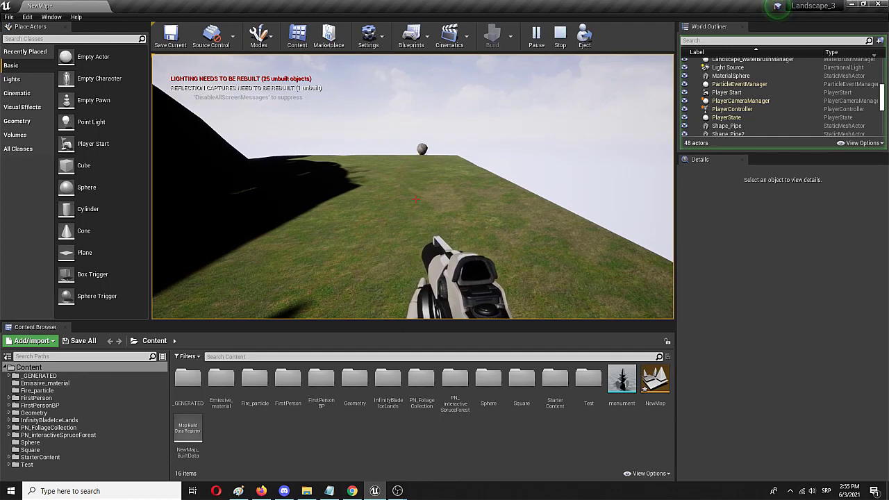
key(s)
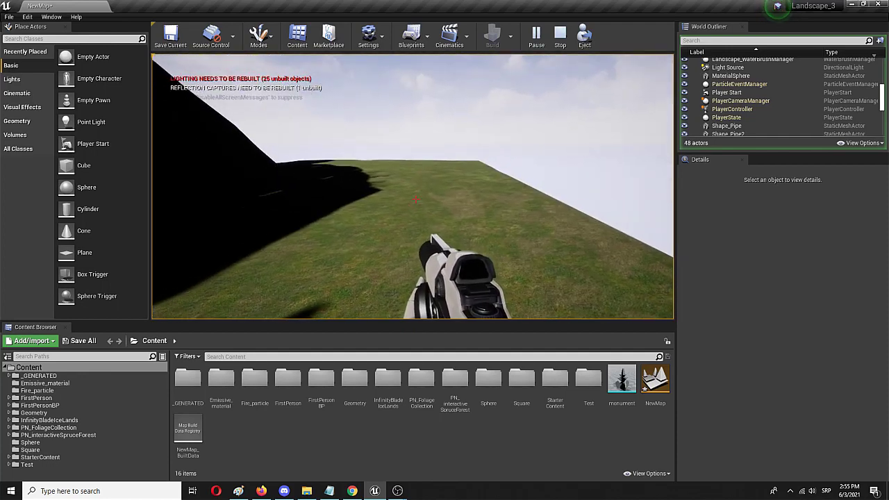
key(Escape)
Select the farthest sphere and set its mass to 8000 kg
mouse_move(404, 242)
right_down()
mouse_move(445, 278)
mouse_move(410, 274)
mouse_move(410, 247)
mouse_move(396, 249)
right_up()
click(385, 210)
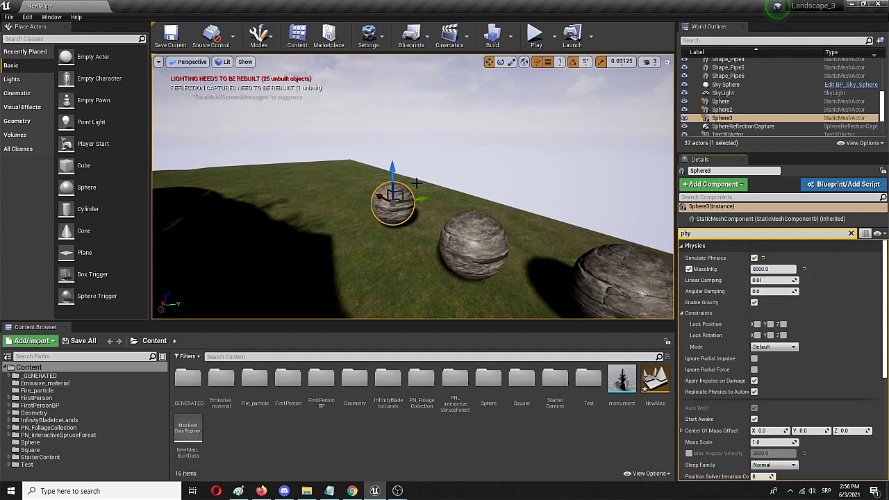
Play-test the level by pushing the farthest, 8000 kg sphere towards the landscape's edge and jumping against it
click(535, 39)
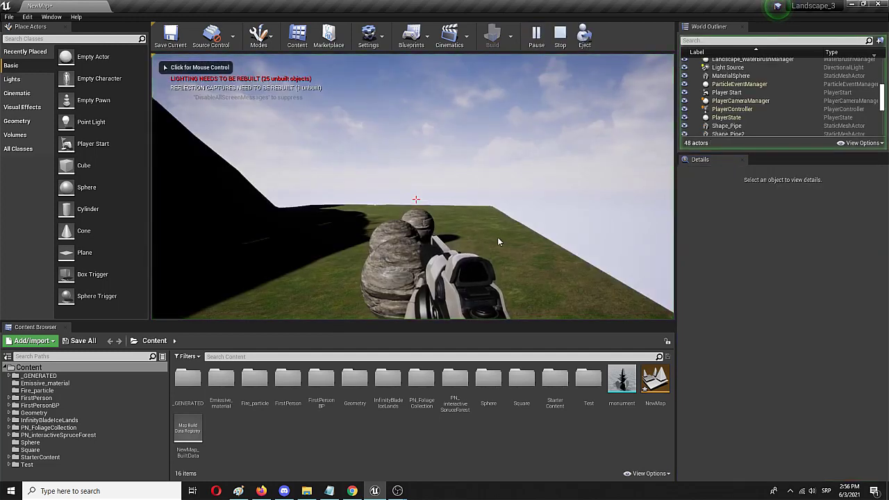
click(498, 239)
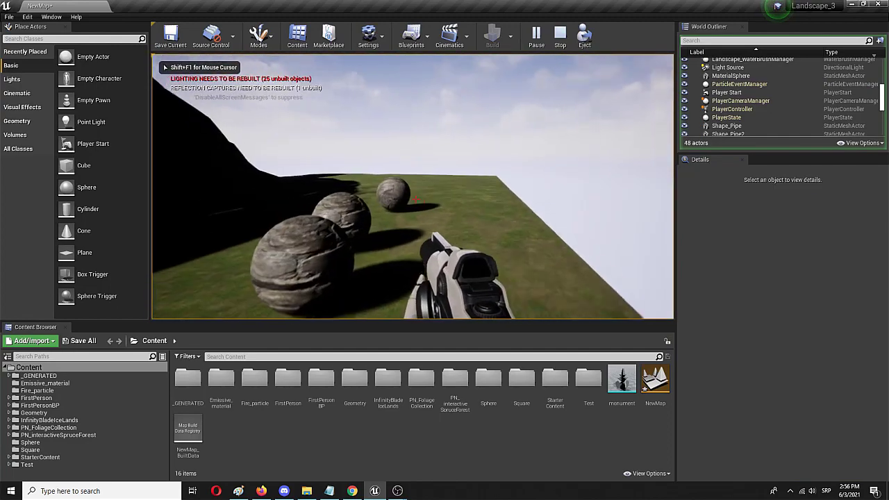
key(w)
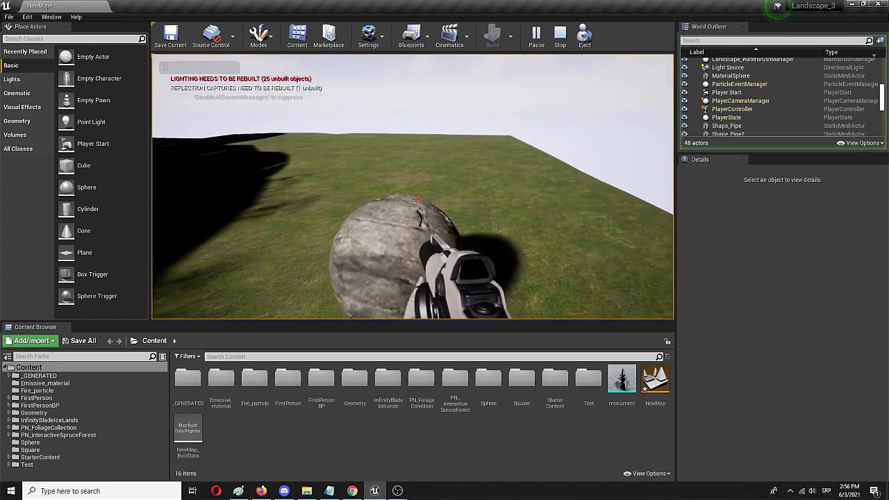
key(w)
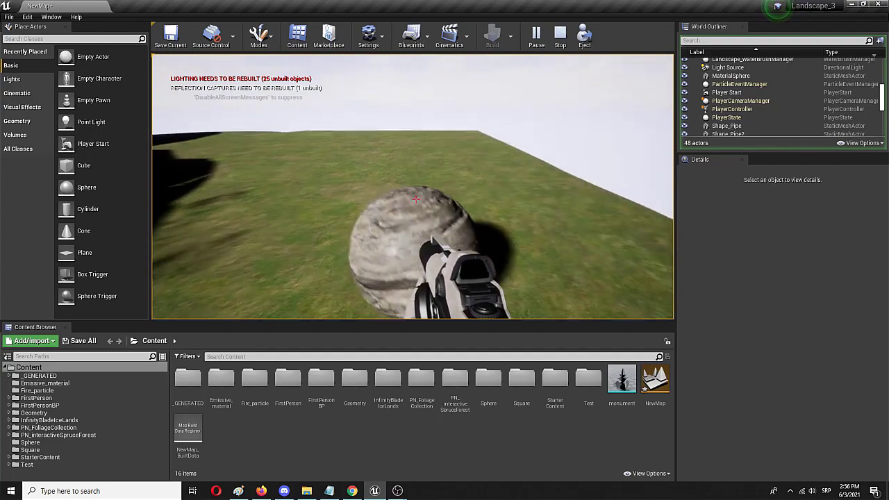
key(s)
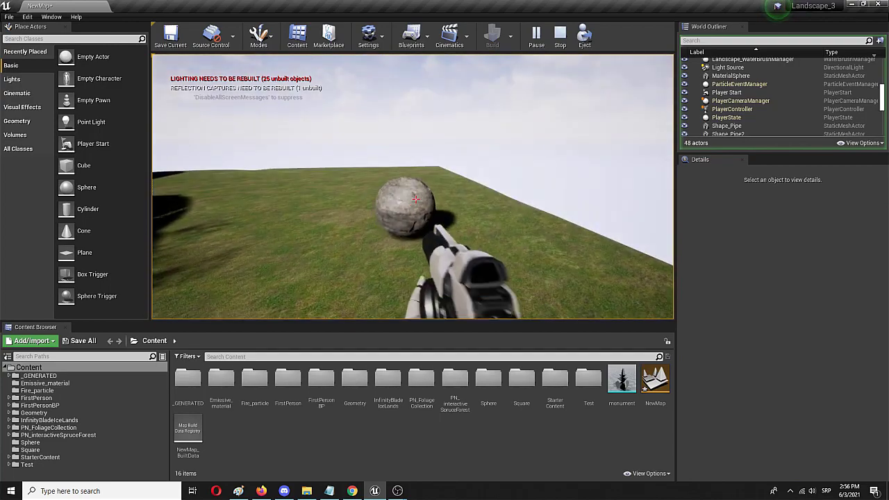
key(s)
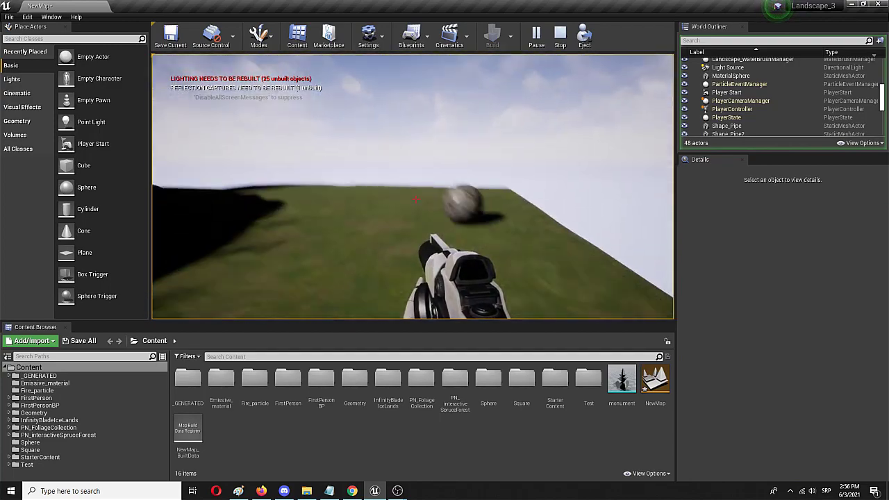
key(w)
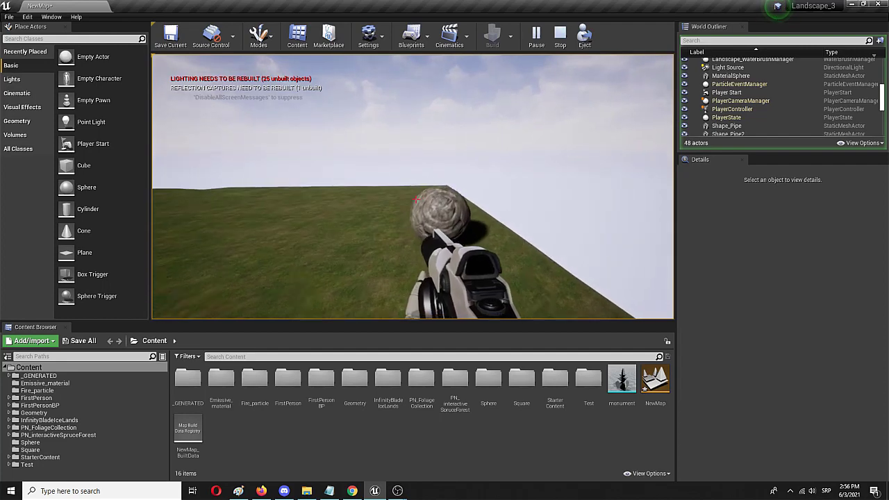
key(w)
key(space)
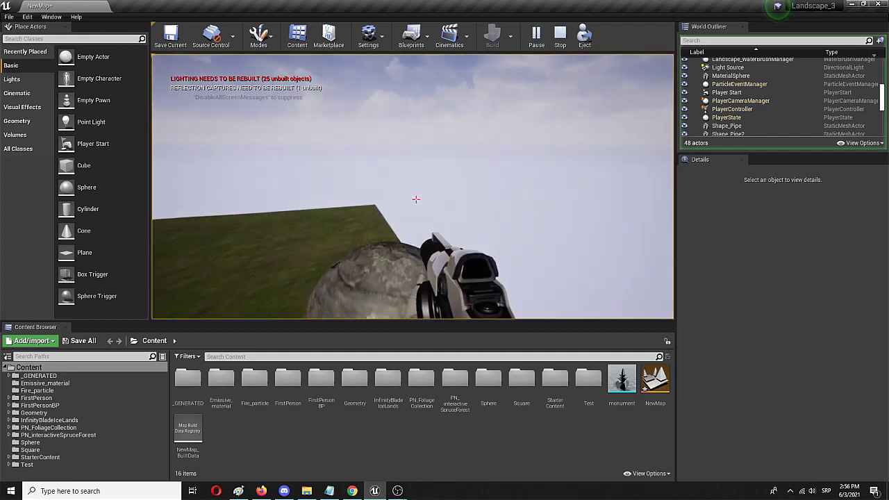
key(s)
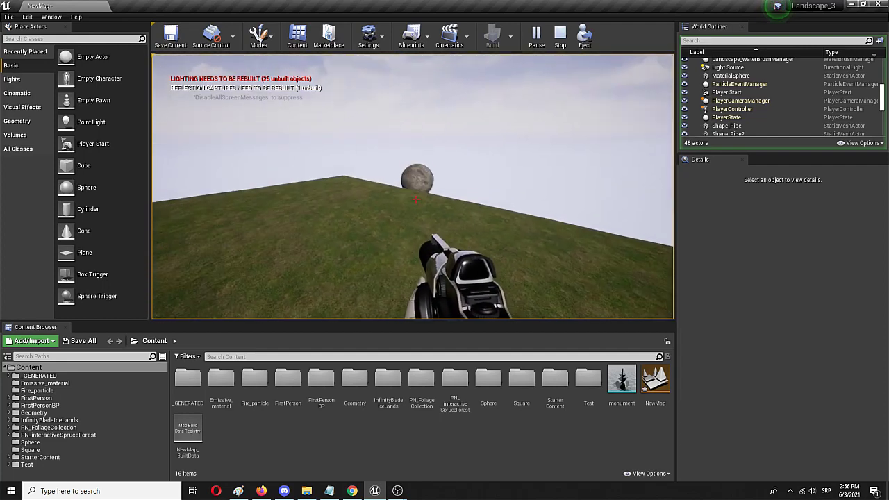
Walk back towards the other two spheres along the landscape's edge, look across the level, and end the play session
key(w)
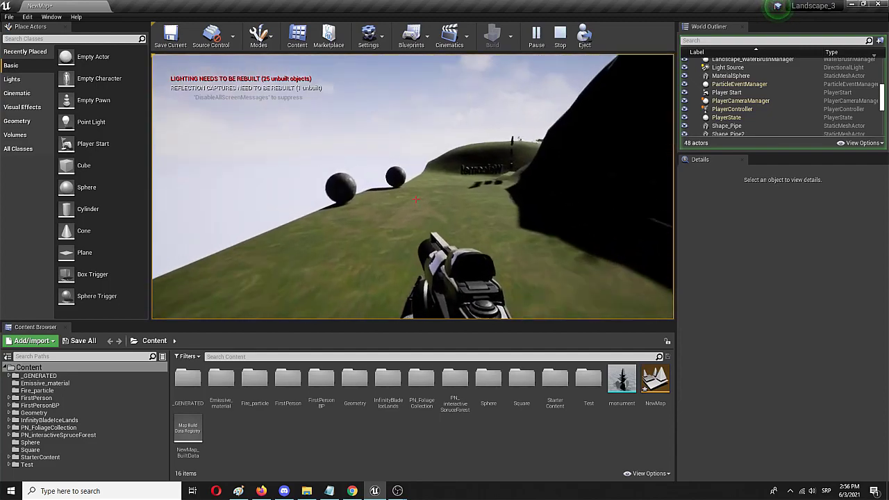
key(w)
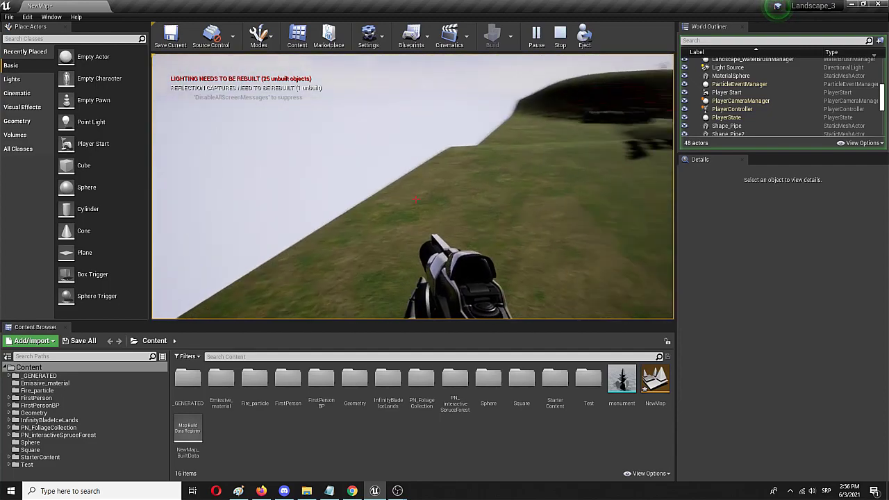
key(w)
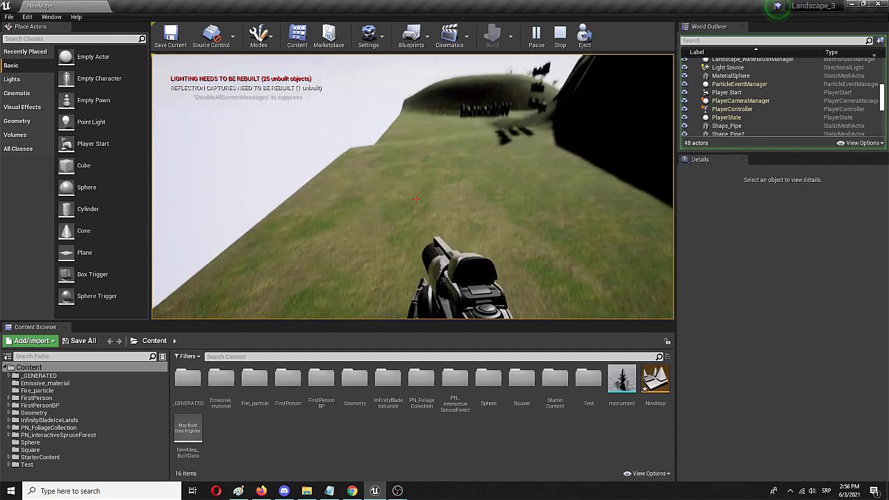
key(w)
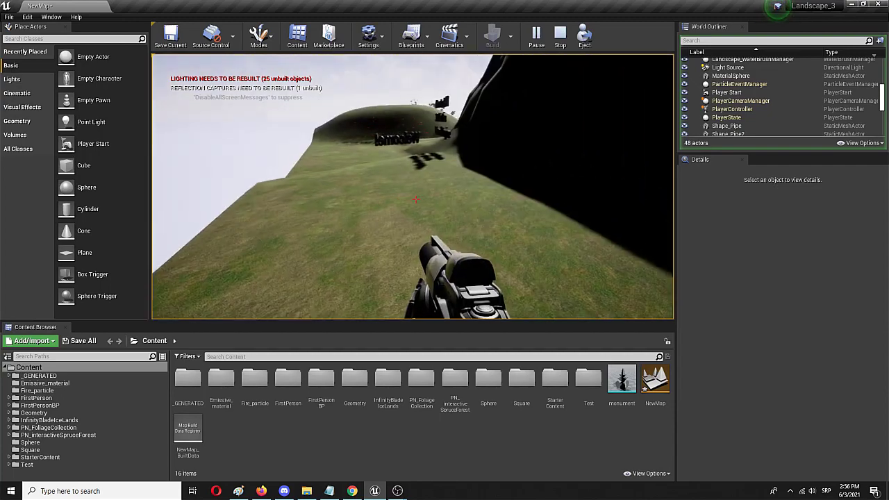
key(w)
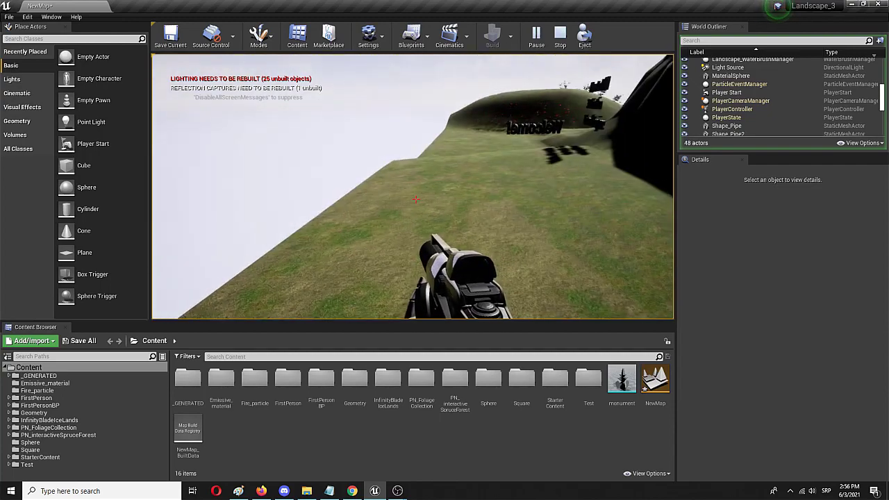
key(w)
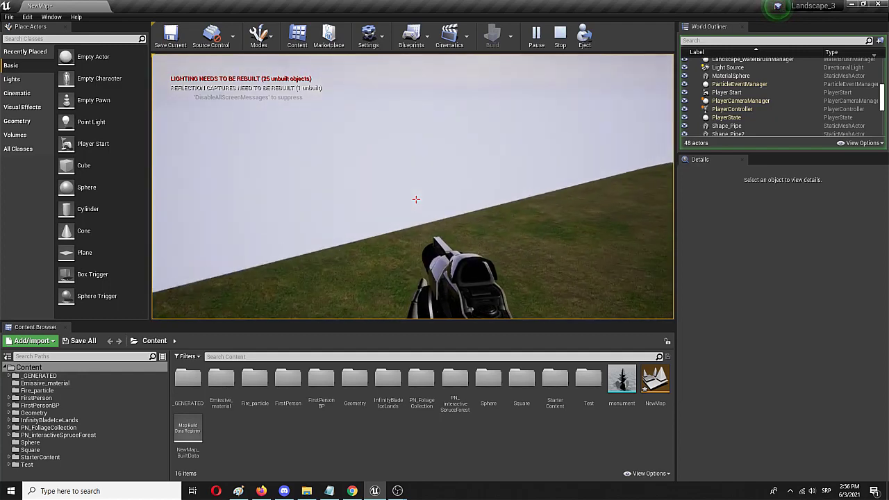
key(w)
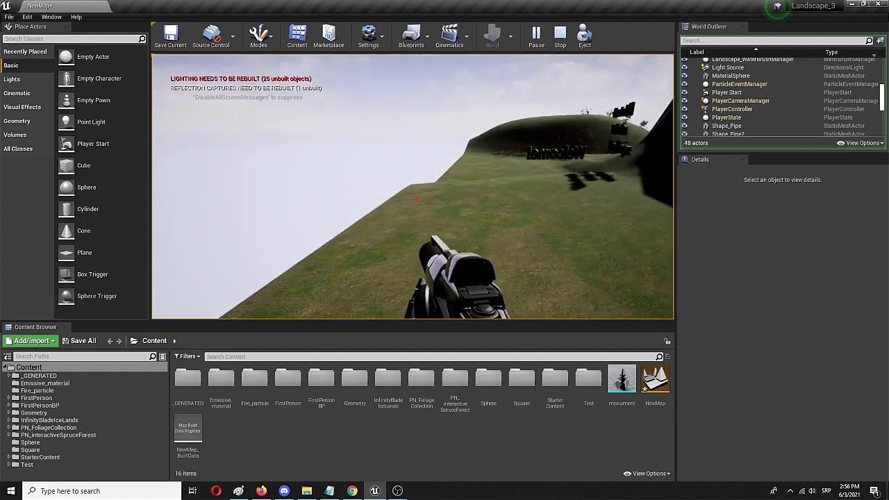
key(w)
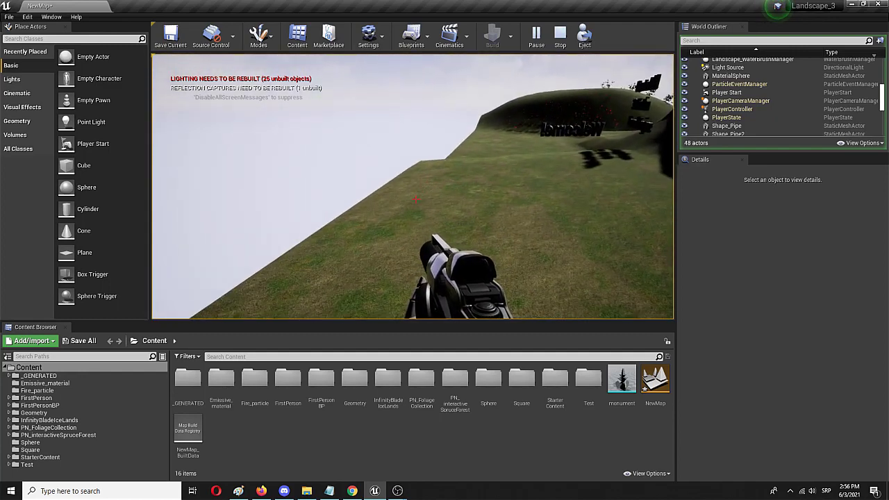
key(w)
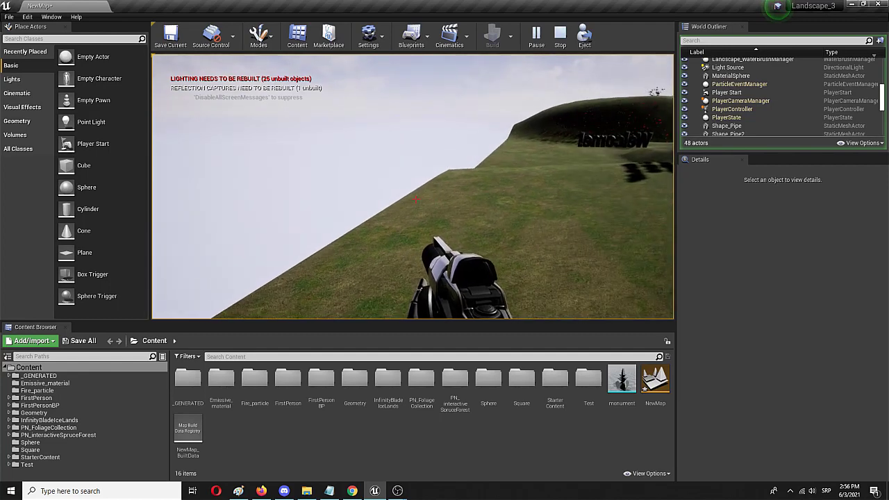
key(w)
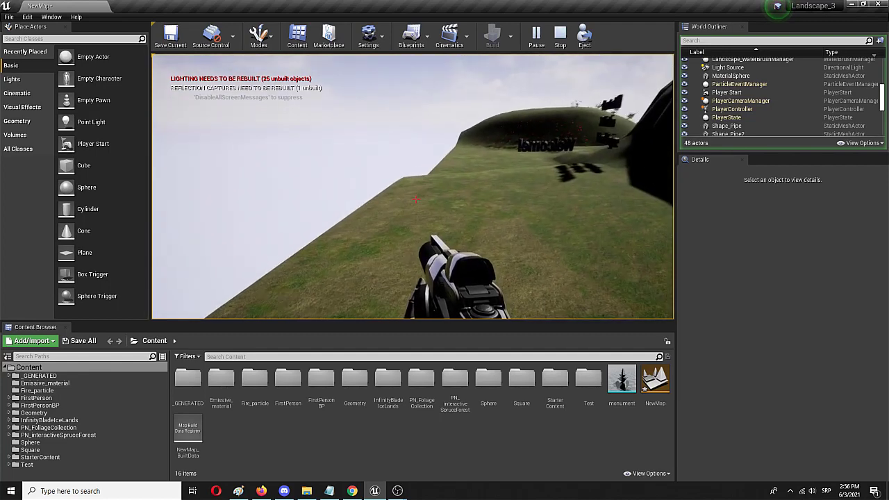
key(Escape)
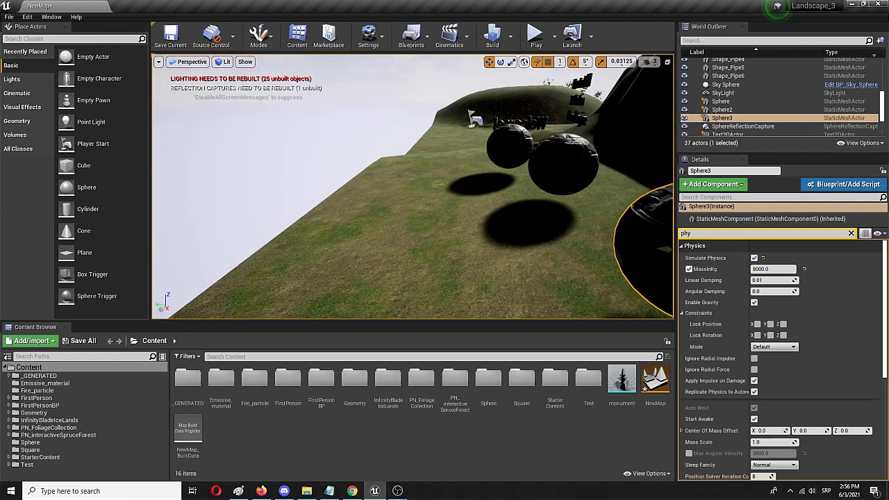
Duplicate the 200 kg middle sphere twice and place the copies side by side on the grass towards the landscape's outer edge
right_drag(518, 197, 603, 193)
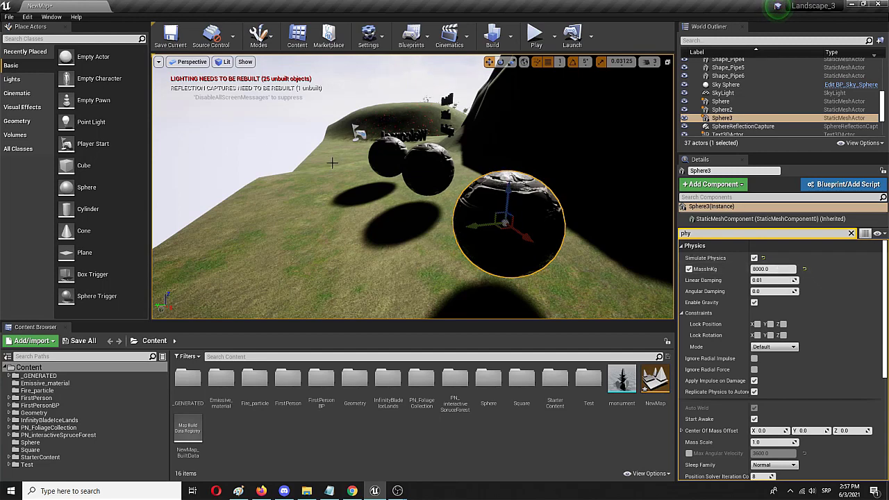
click(423, 166)
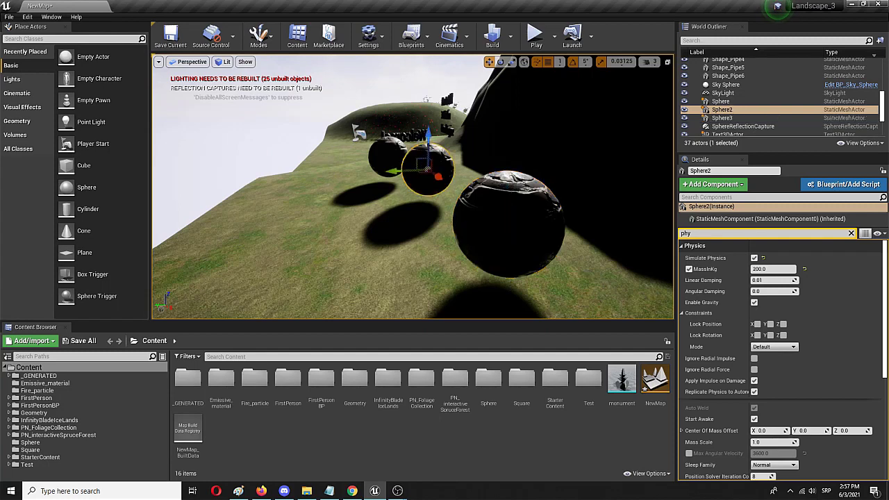
key(ctrl+w)
drag(401, 171, 359, 207)
click(407, 254)
click(425, 169)
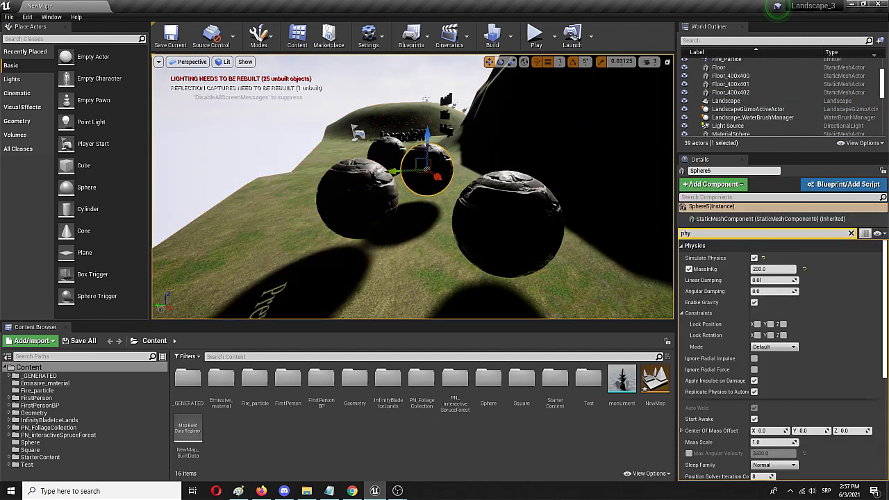
alt+drag(436, 176, 477, 205)
drag(427, 196, 214, 208)
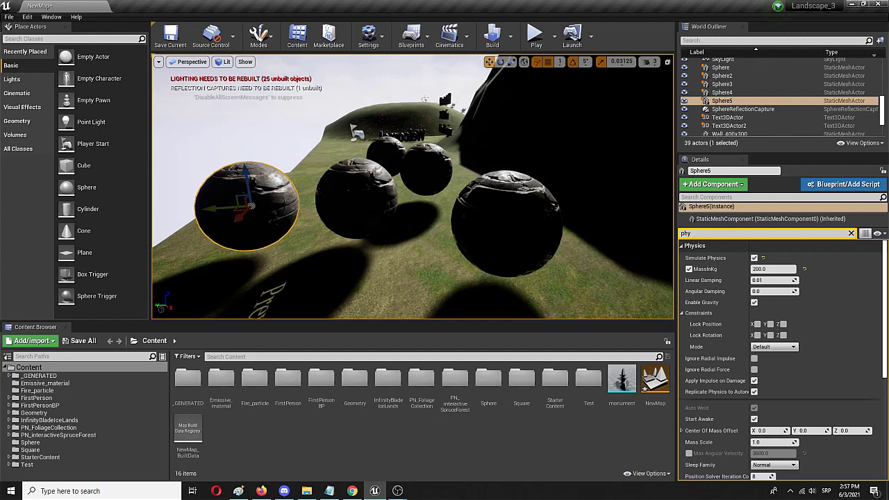
Duplicate the outermost sphere twice, placing one copy behind it and the other behind the 8000 kg sphere
key(ctrl+w)
drag(241, 216, 325, 172)
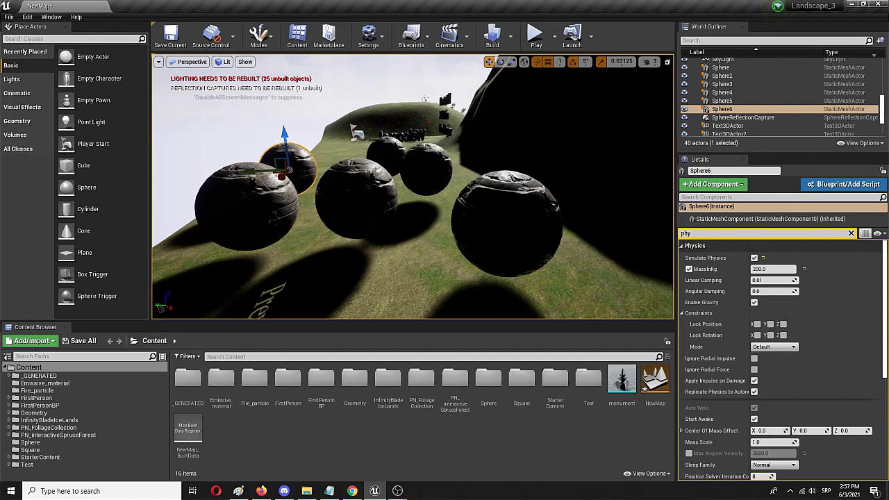
key(ctrl+w)
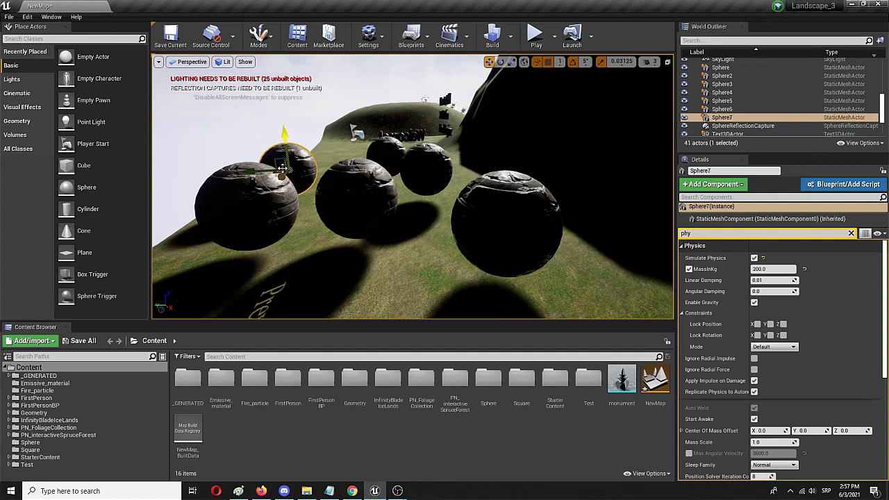
drag(284, 170, 465, 175)
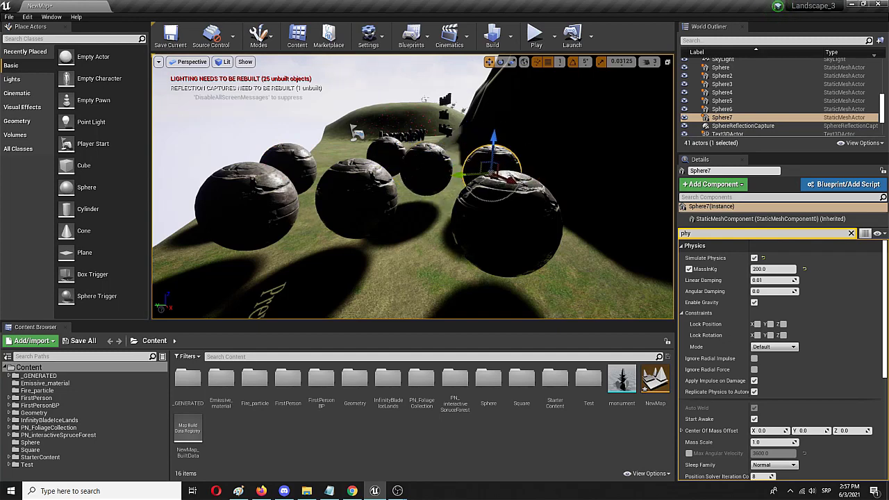
Play-test the level by pushing through the group of seven spheres from several sides, and end the play session
click(535, 37)
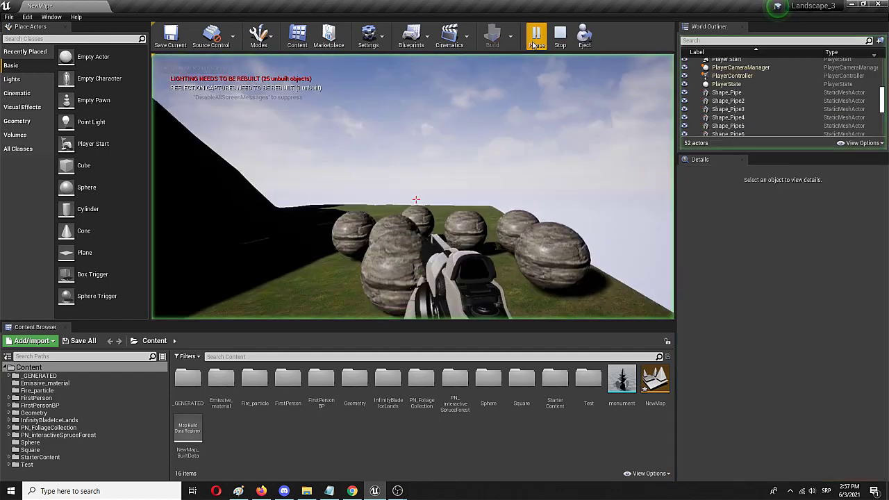
click(555, 142)
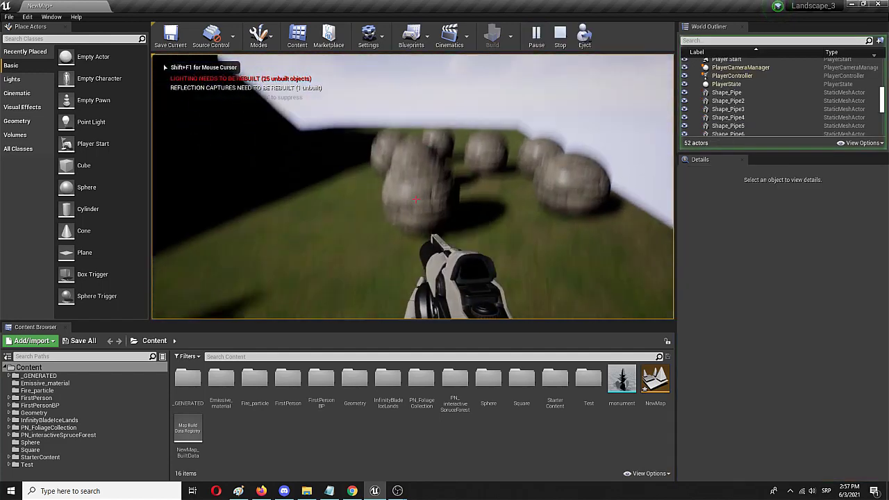
key(a)
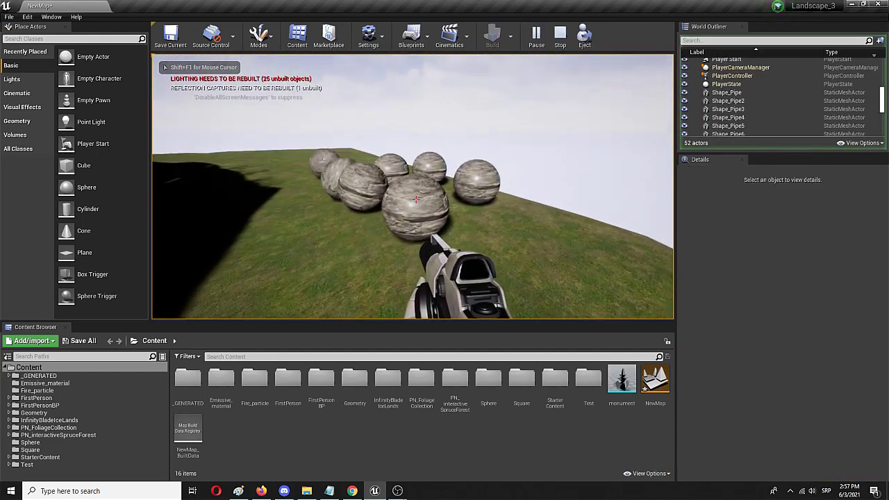
key(w)
key(s)
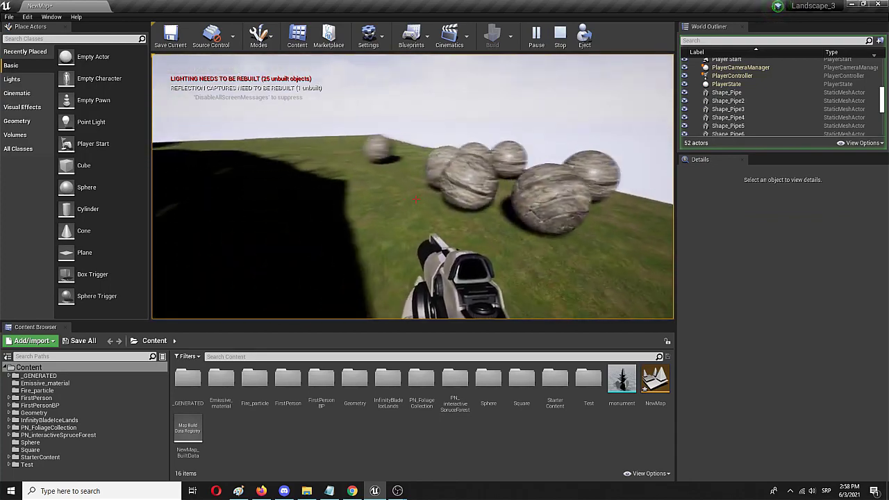
key(w)
key(s)
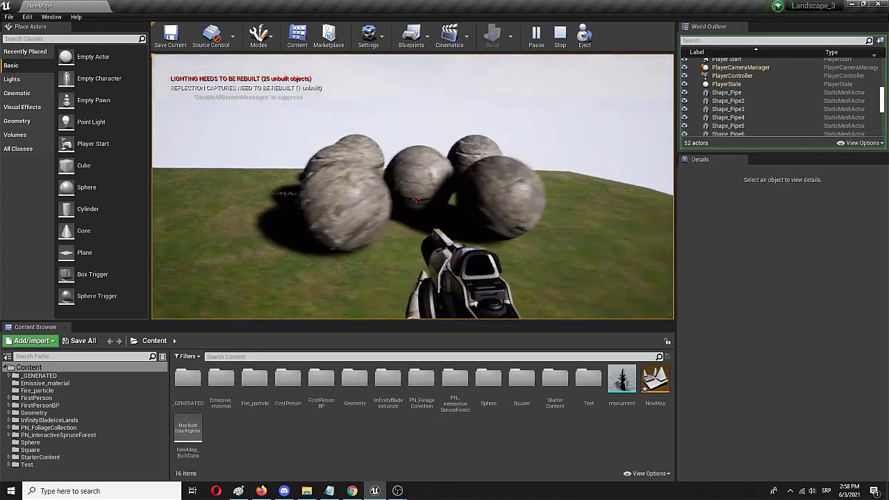
key(w)
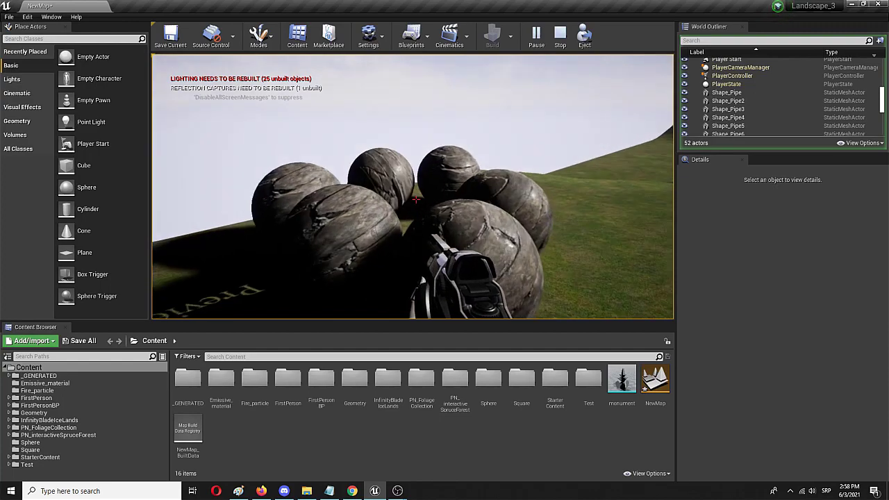
key(s)
key(w)
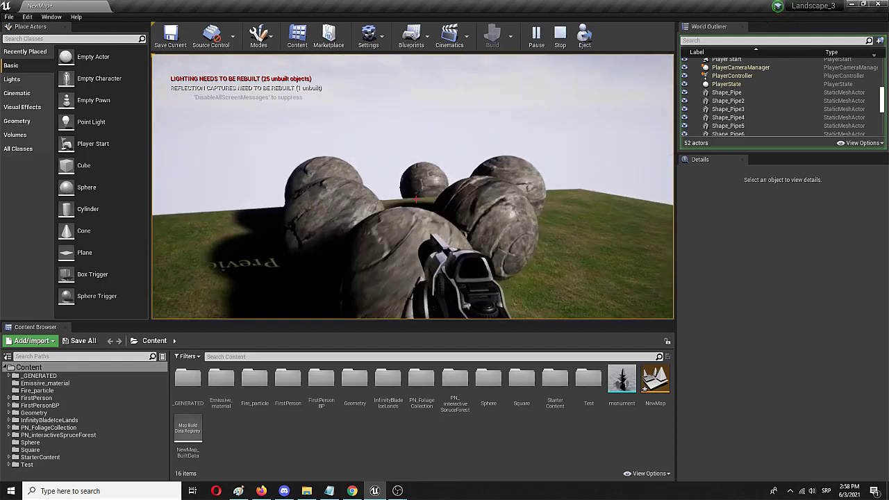
key(w)
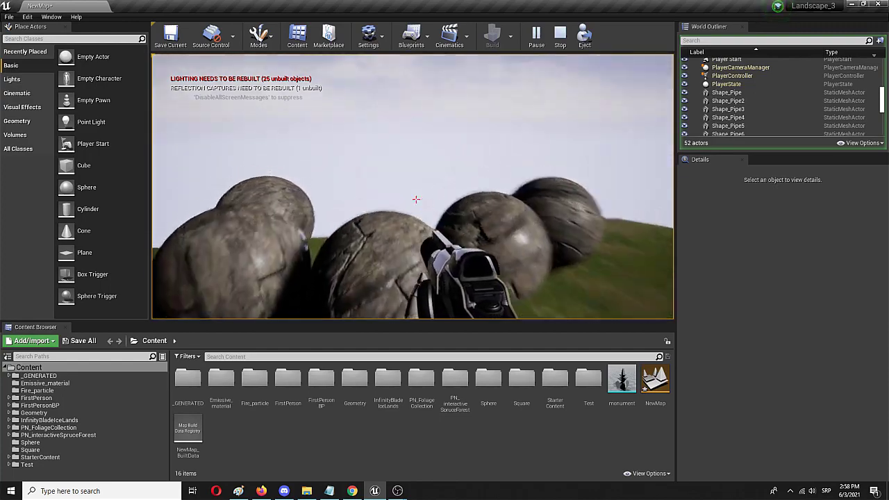
key(s)
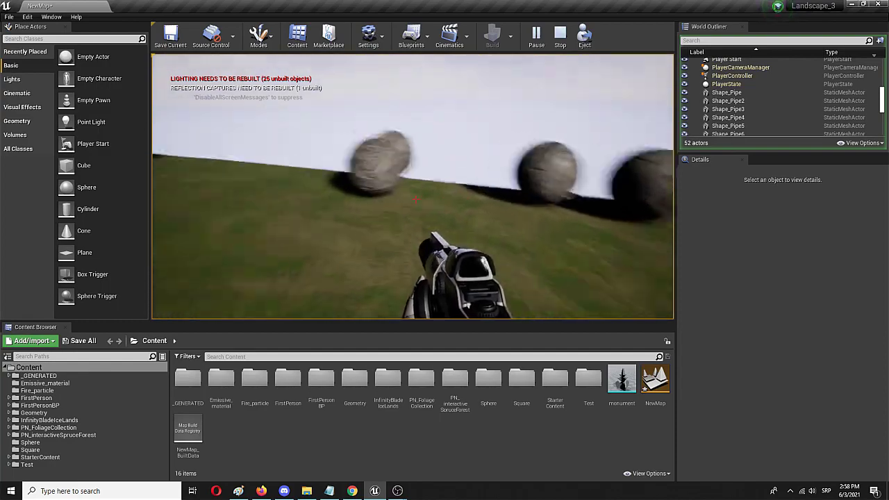
key(s)
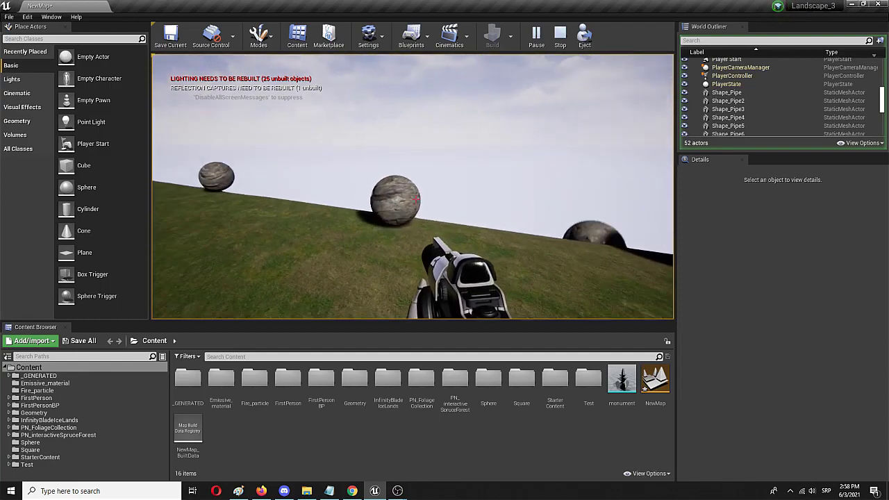
key(Escape)
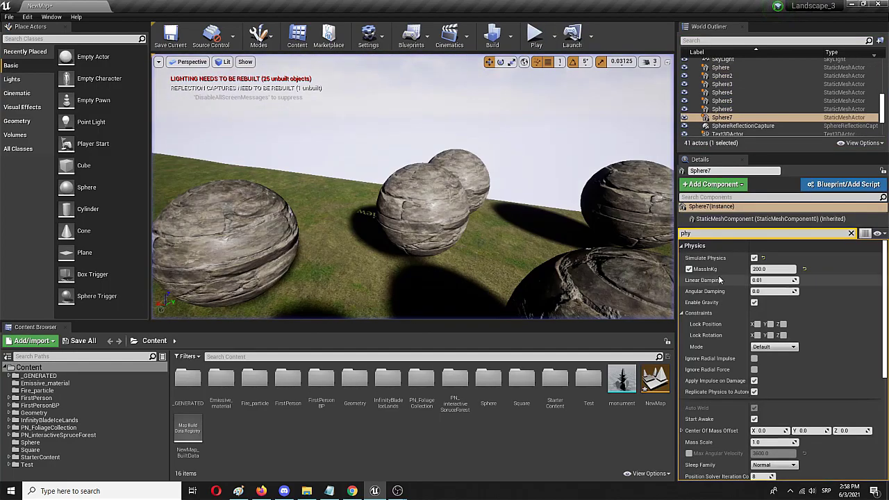